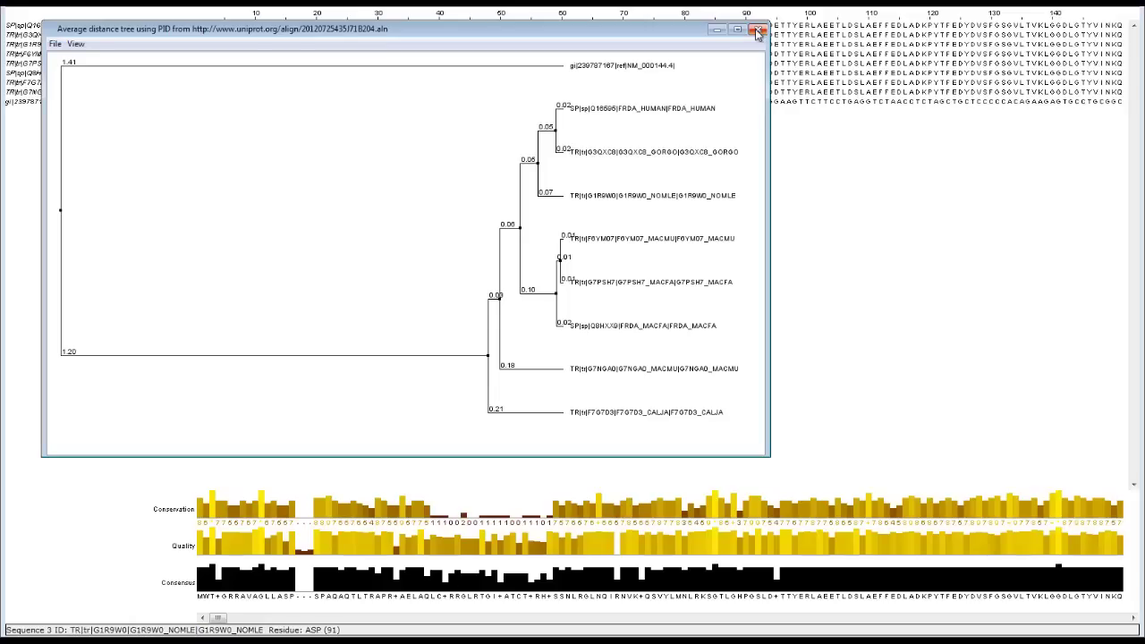
Close the Average distance tree window in Jalview, leaving only the alignment
left_click(757, 33)
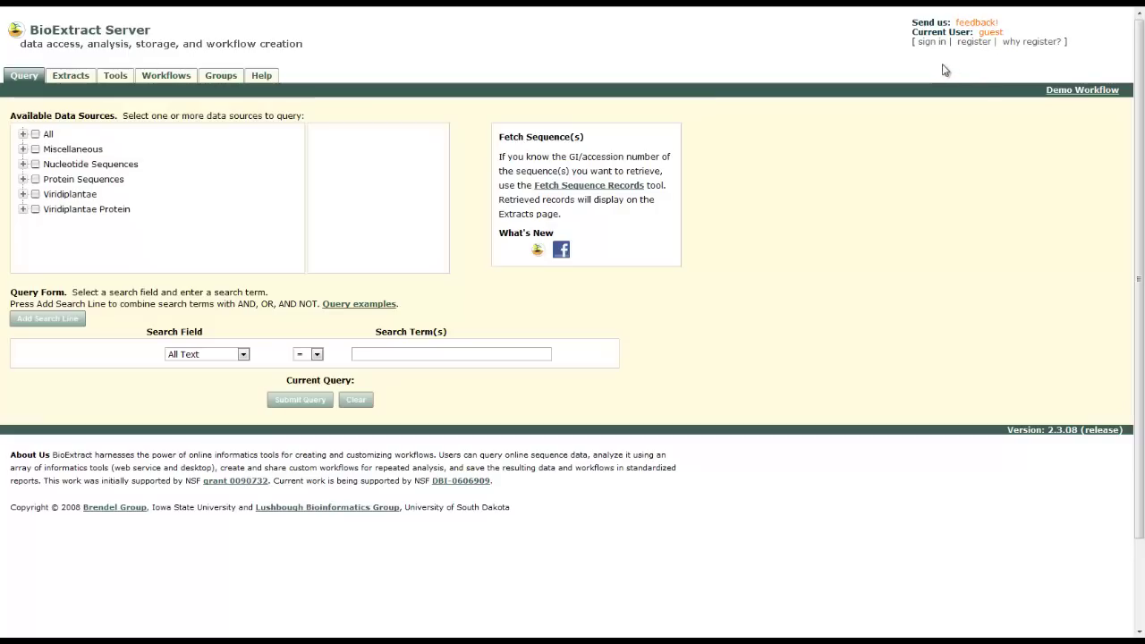
Sign in to BioExtract Server with the account's e-mail address and password
left_click(932, 42)
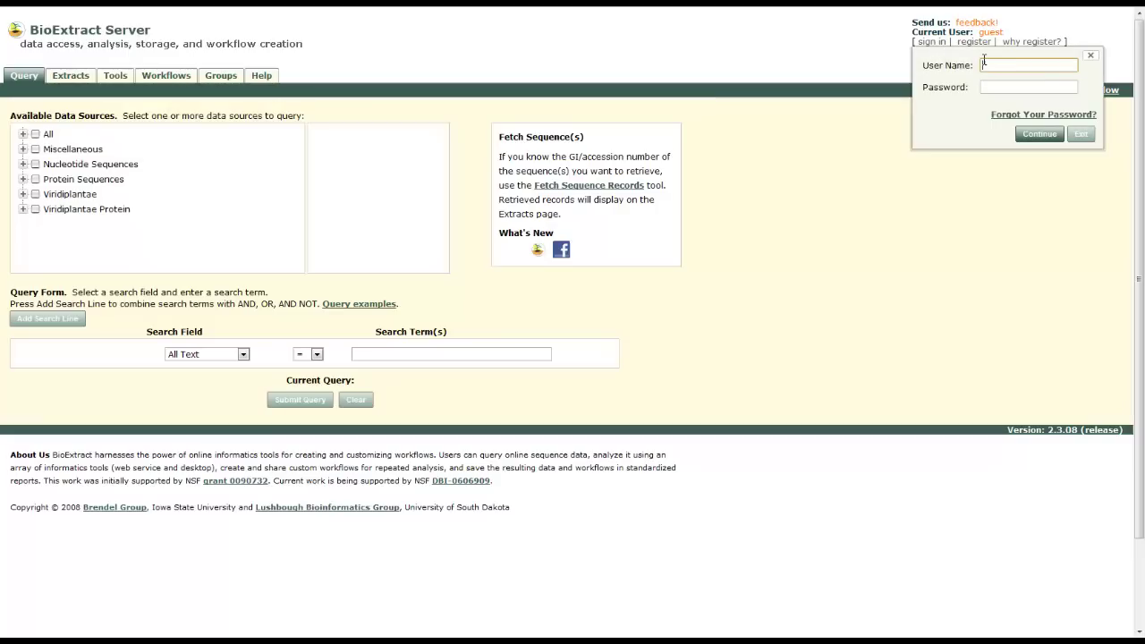
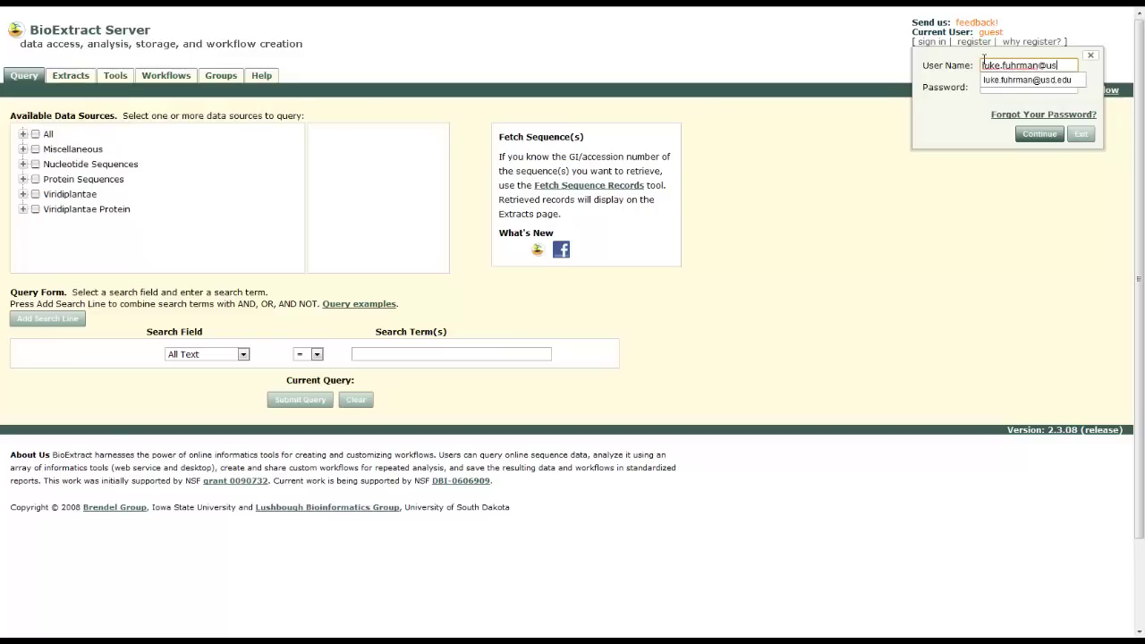
key("Tab")
type("•••")
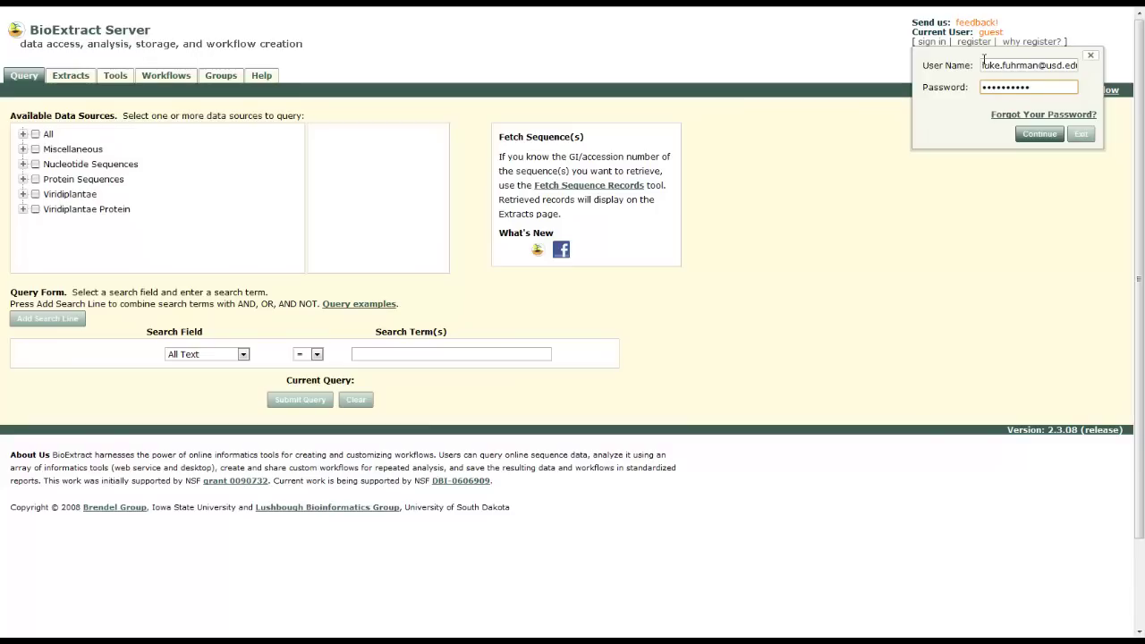
key("Return")
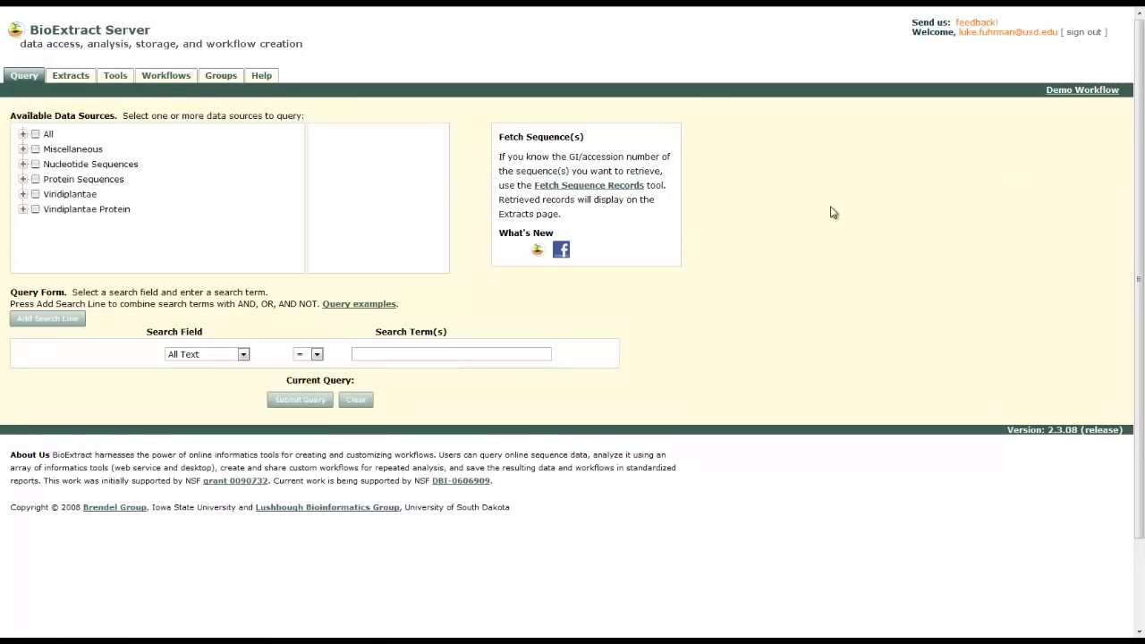
Start recording a new workflow from the Workflows Create and Import Workflows page
left_click(166, 79)
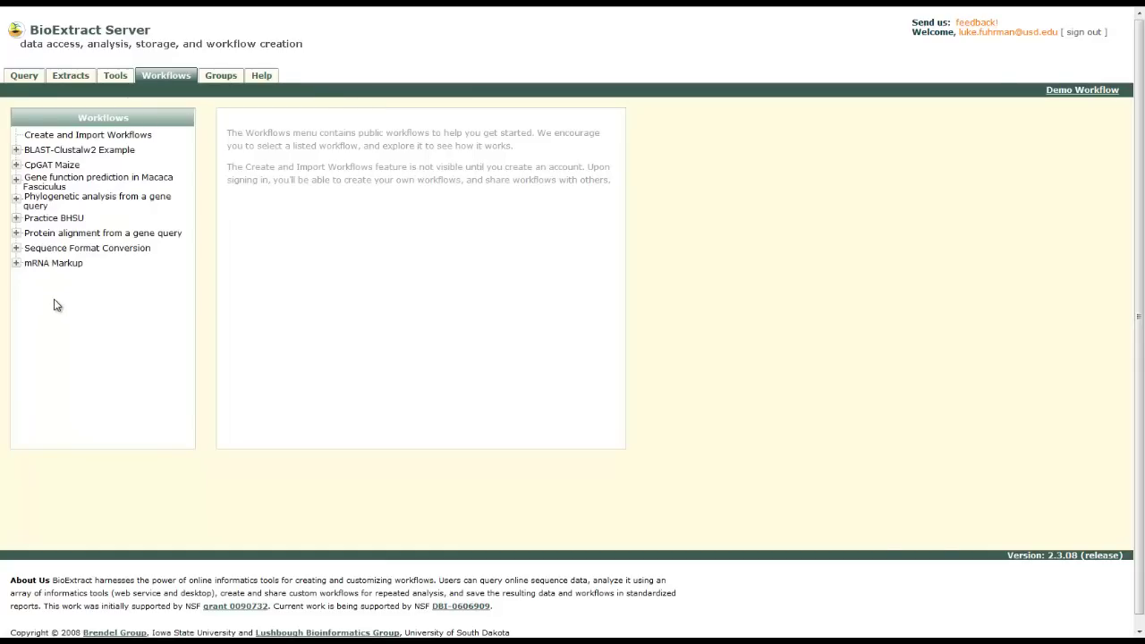
left_click(59, 139)
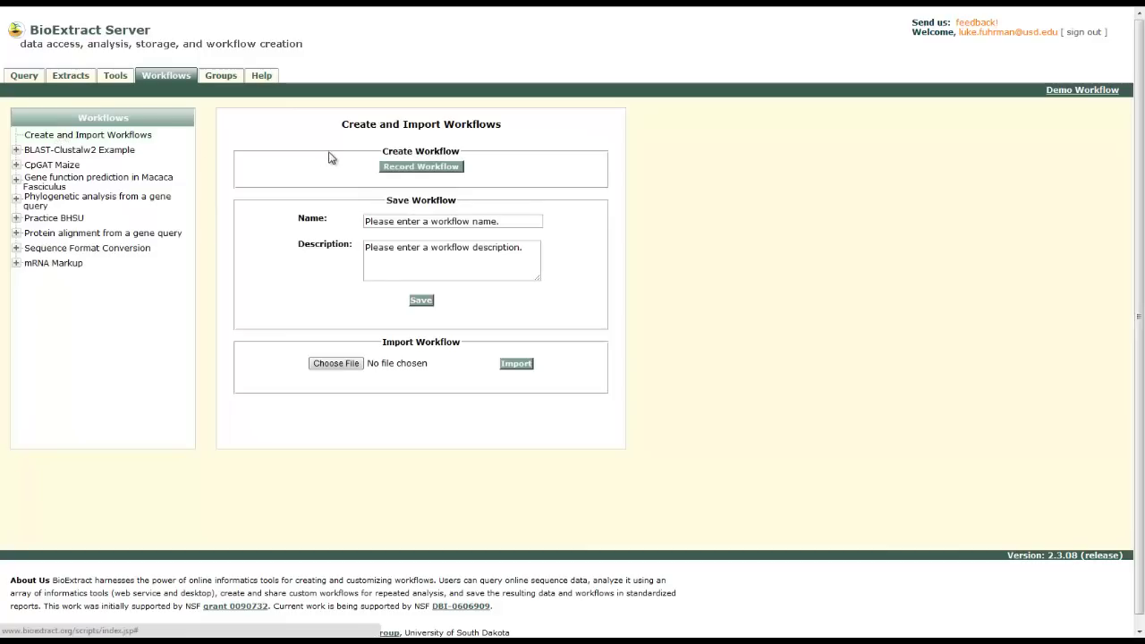
left_click(415, 170)
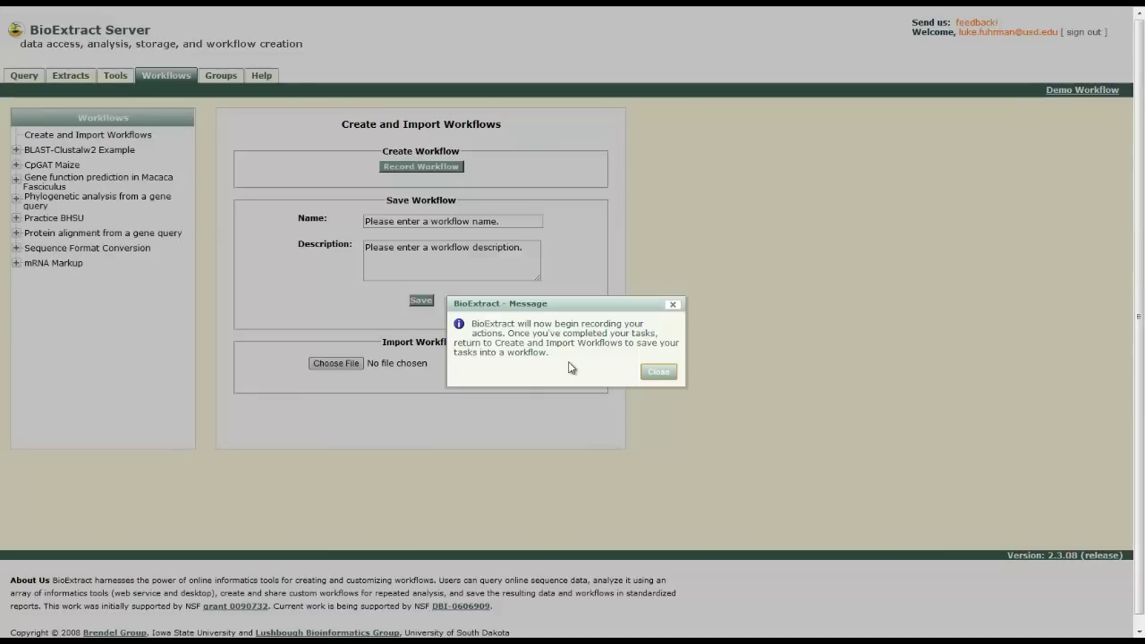
left_click(657, 372)
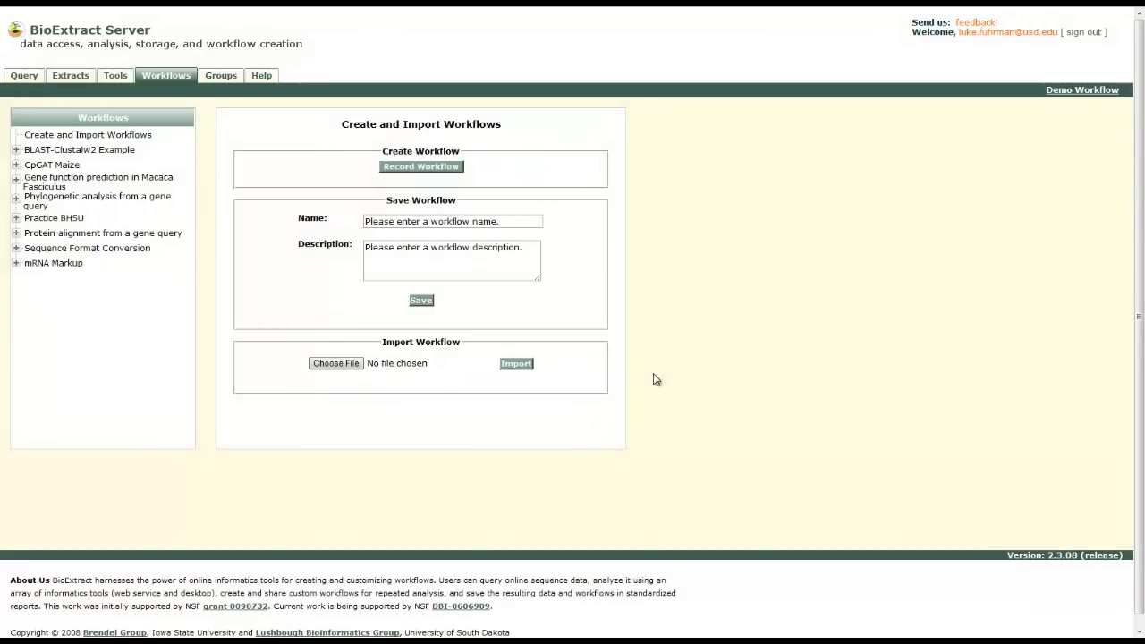
Choose NCBI Protein Database as the query's data source
left_click(20, 77)
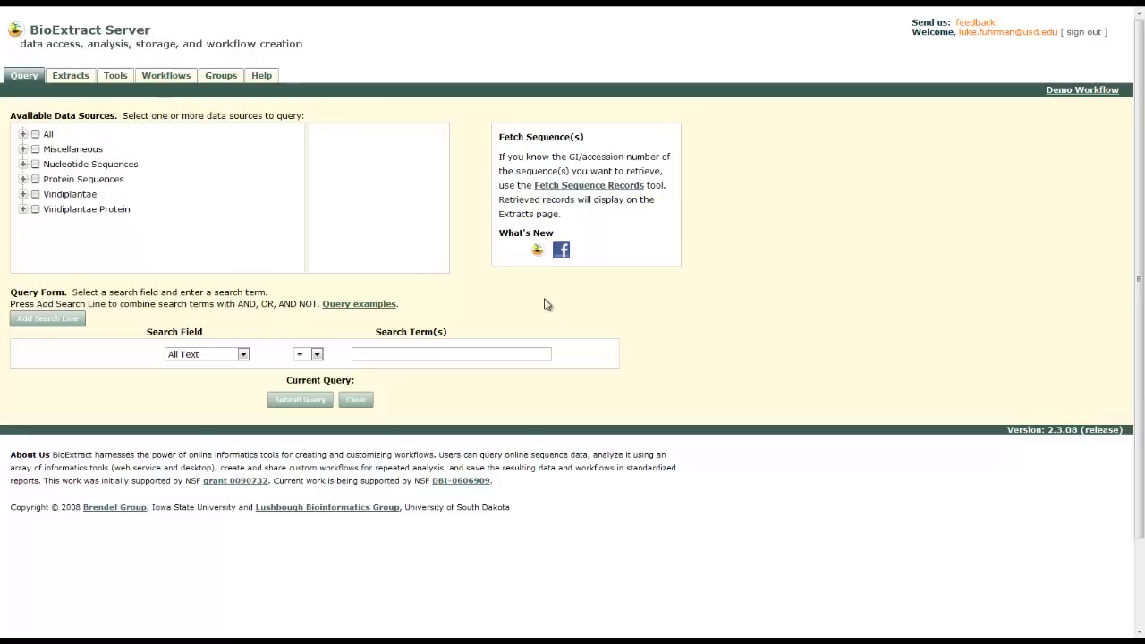
left_click(23, 180)
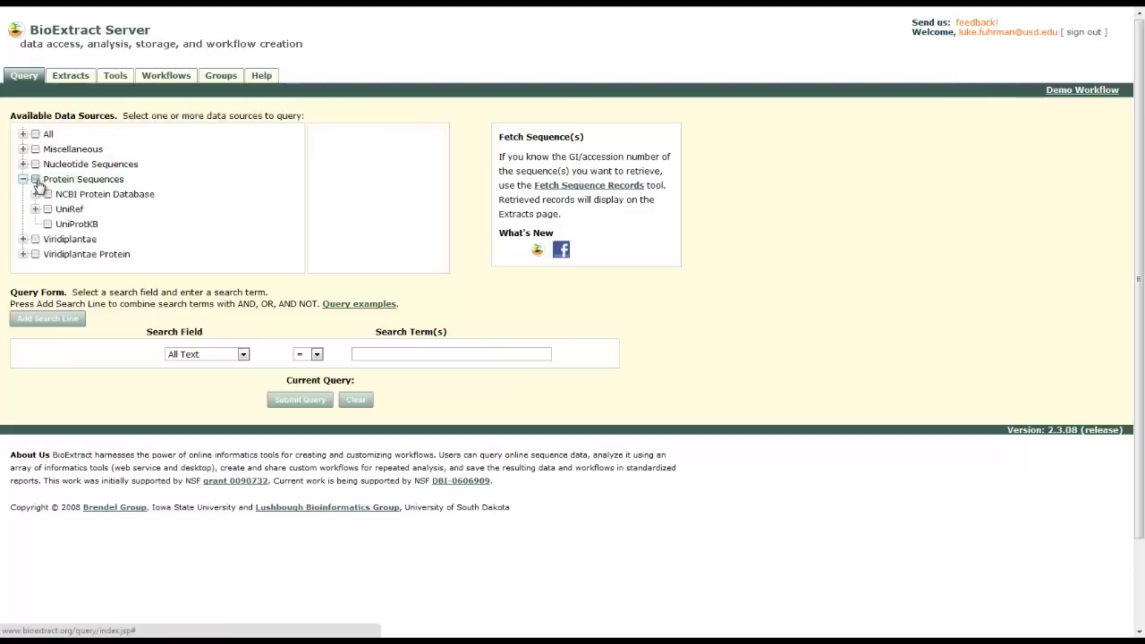
left_click(48, 195)
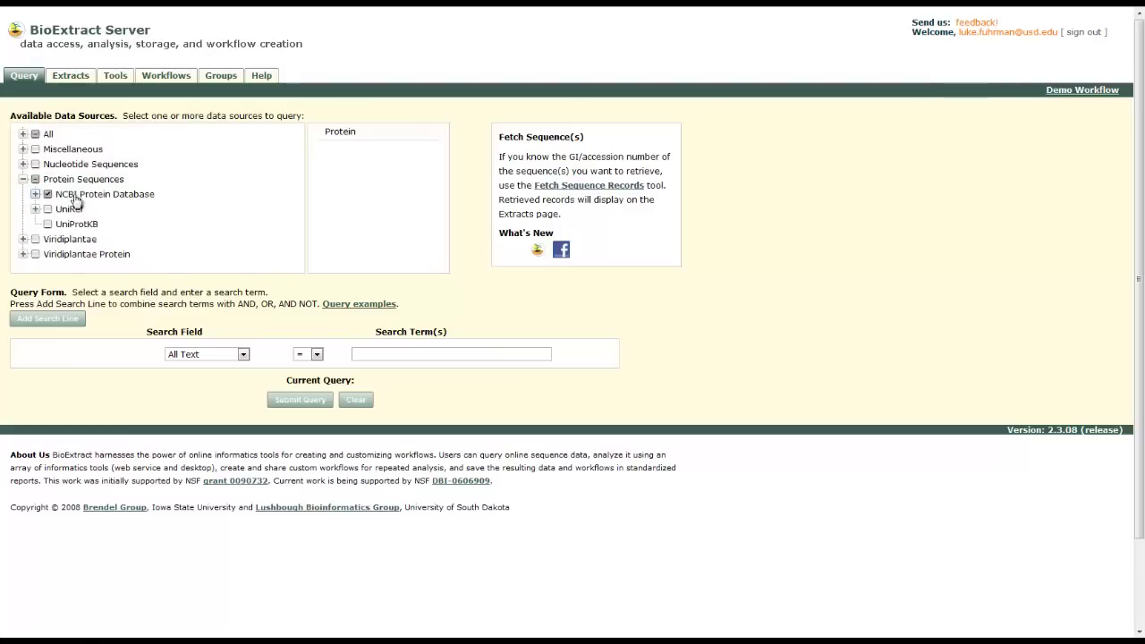
left_click(36, 196)
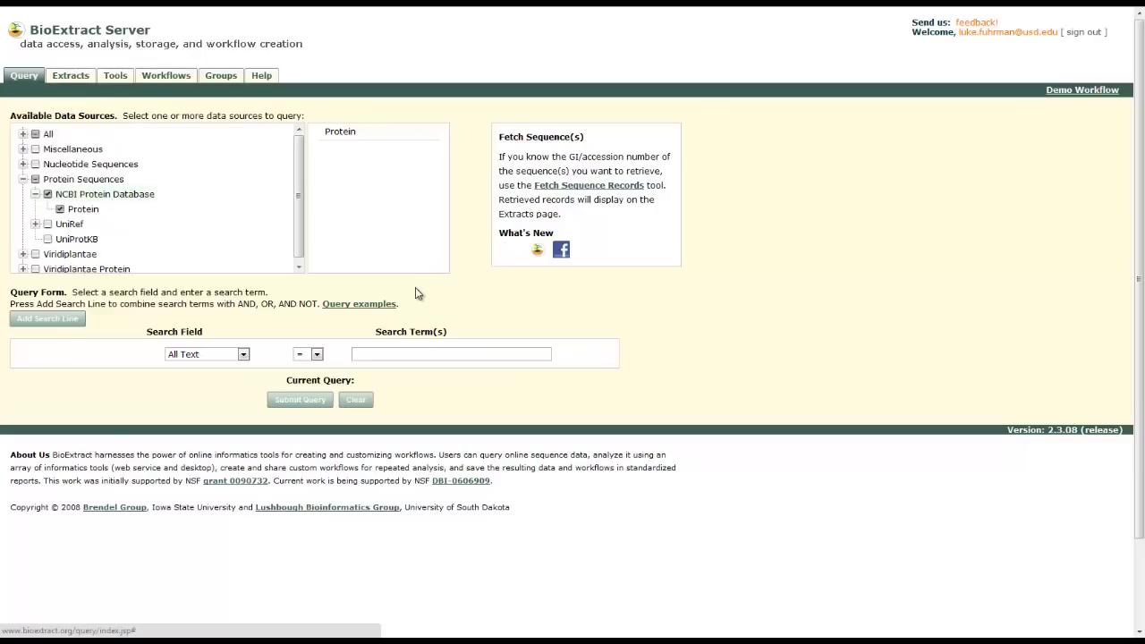
Build the search condition Gene = FXN AND Species = Human
left_click(241, 355)
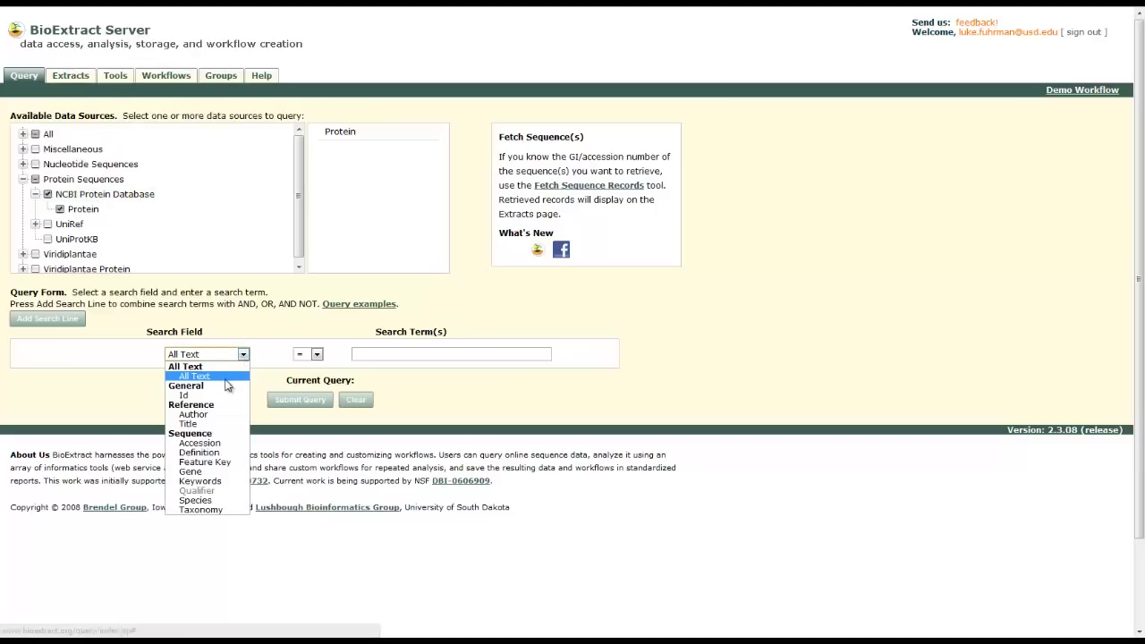
left_click(213, 471)
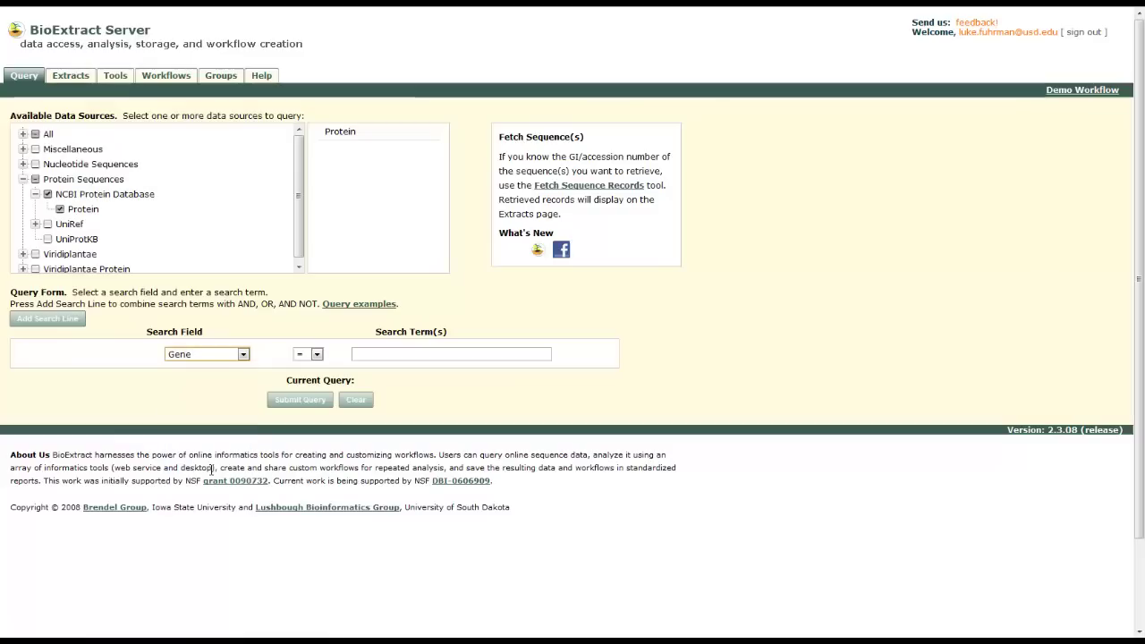
left_click(380, 354)
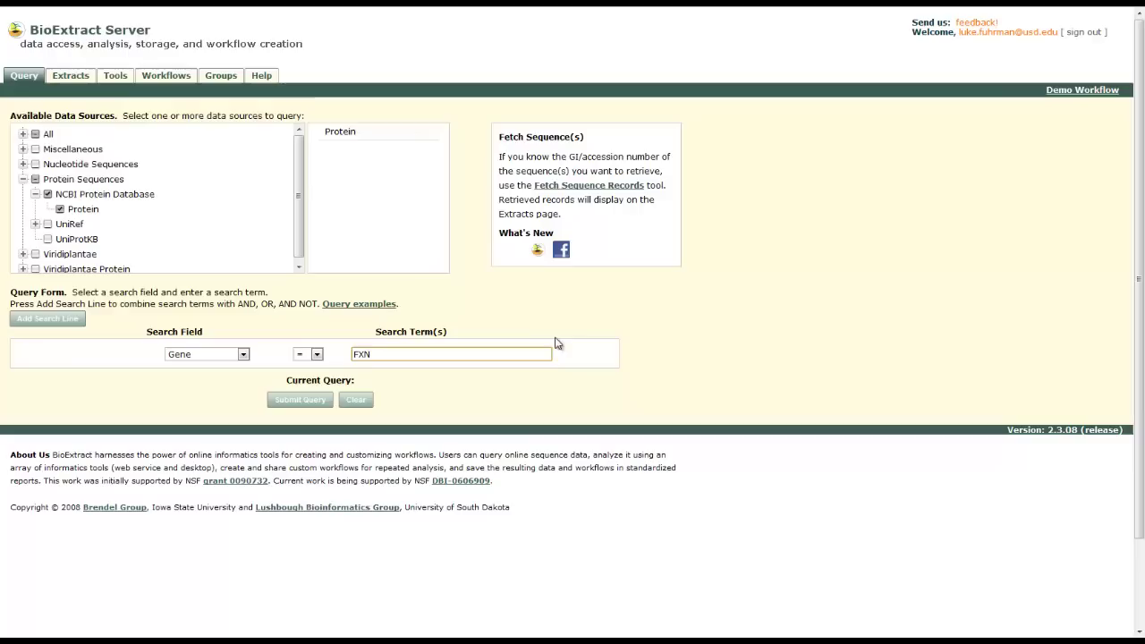
left_click(53, 320)
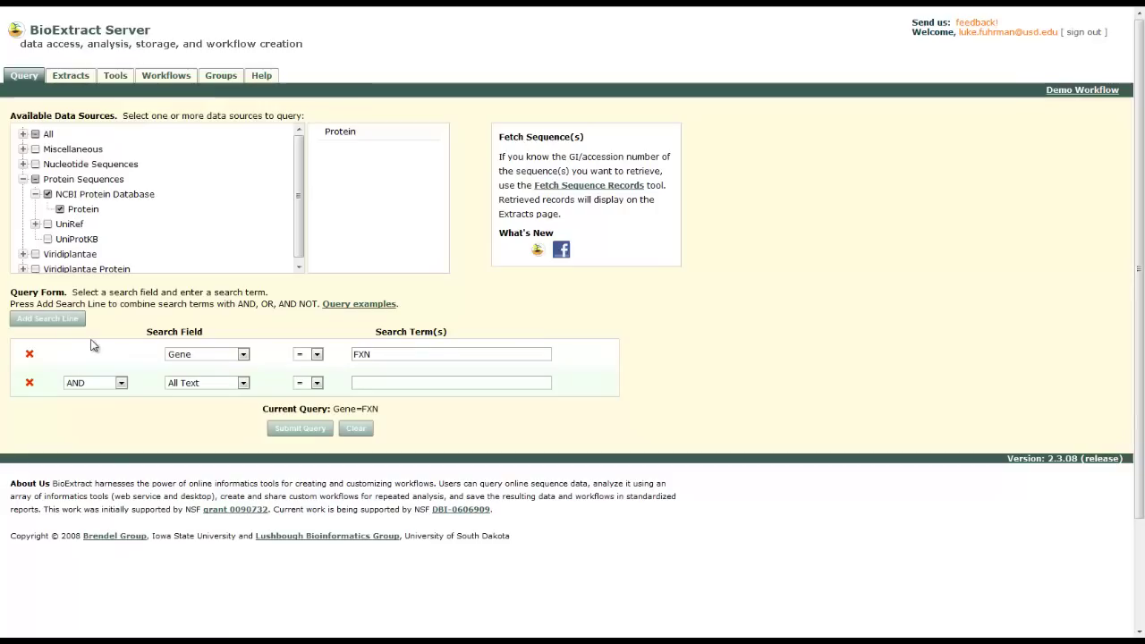
left_click(240, 385)
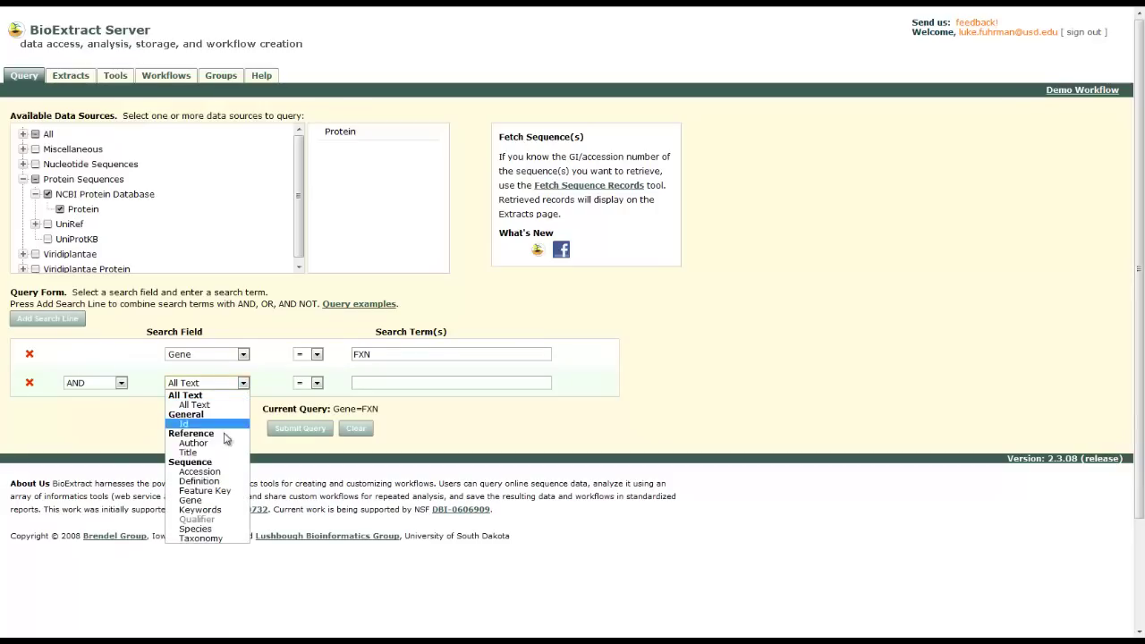
left_click(194, 528)
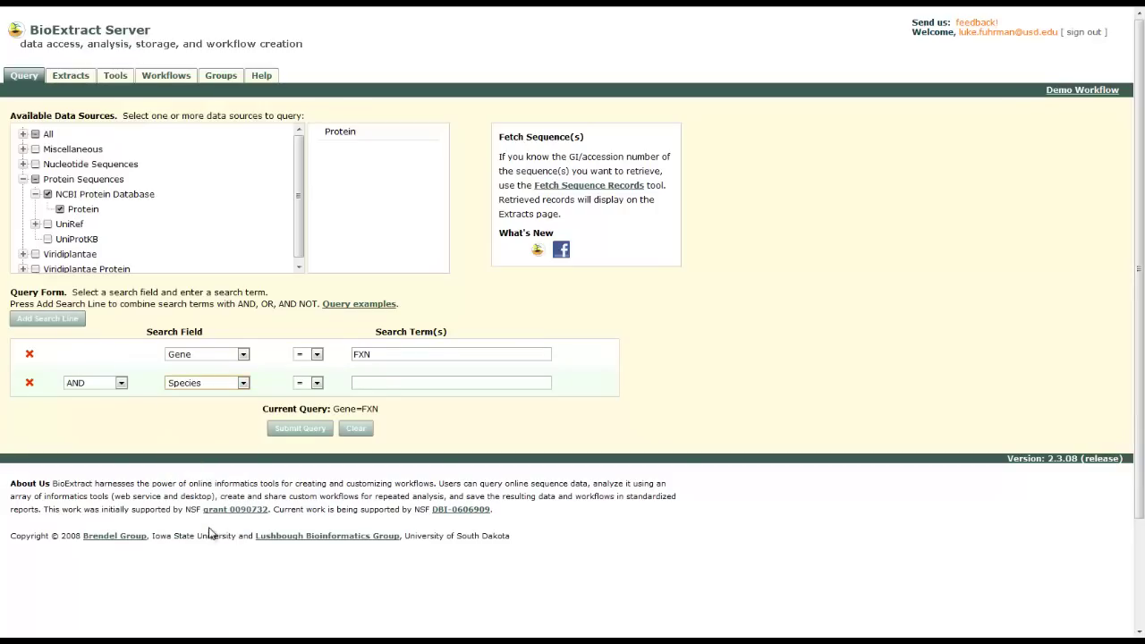
left_click(386, 383)
type("H")
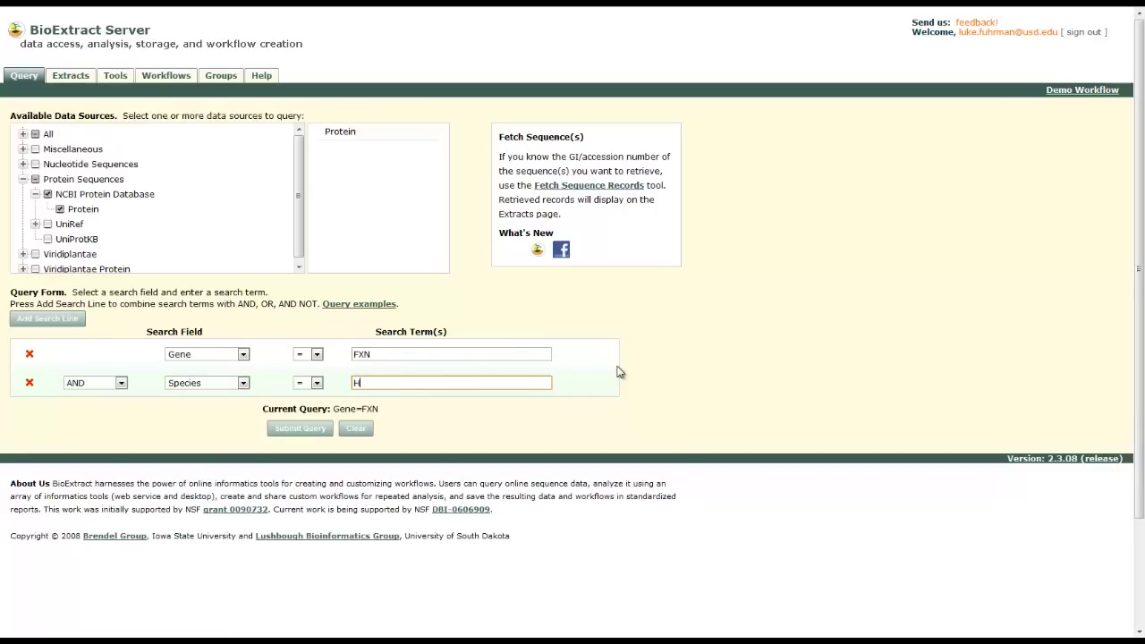
type("uman")
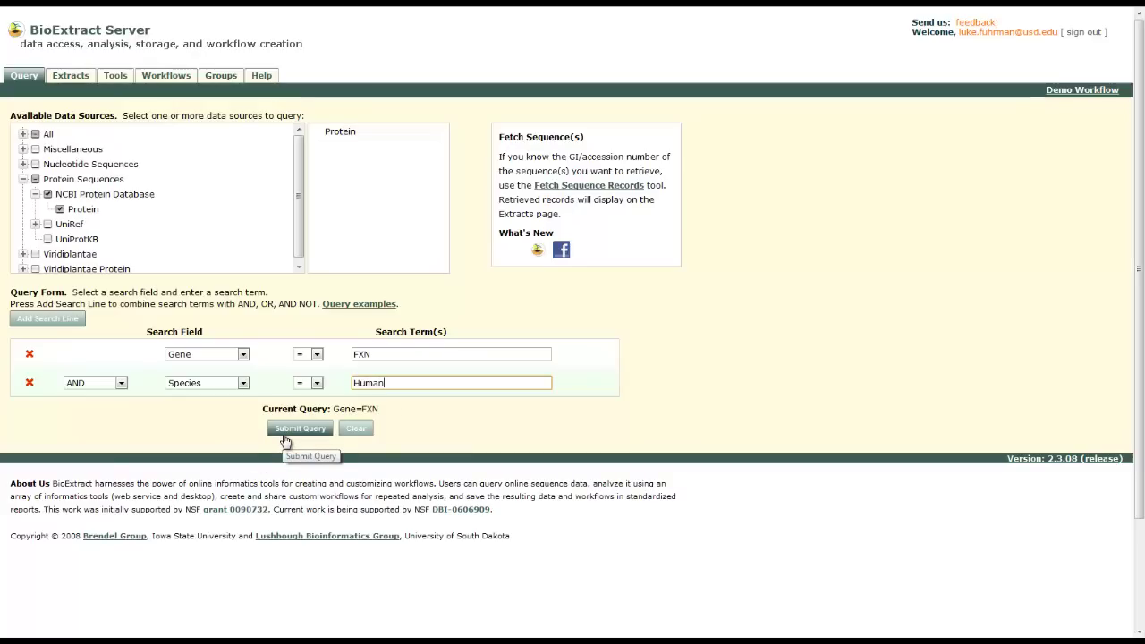
Submit the FXN / Human protein query, returning 9 records
left_click(284, 436)
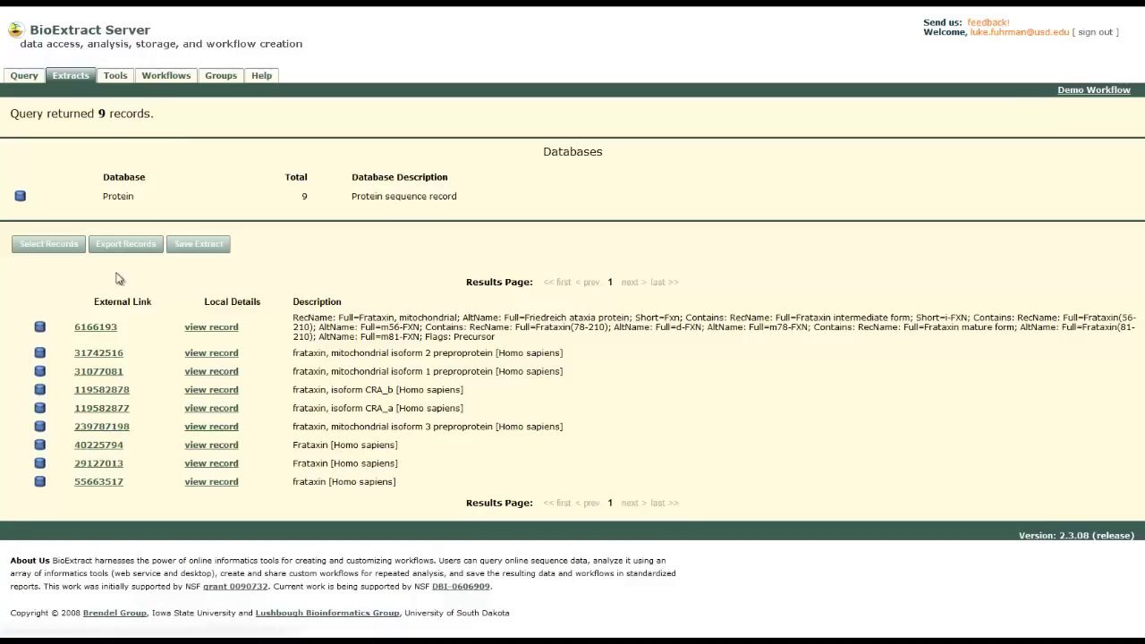
Select record 40225794, Frataxin [Homo sapiens], as the only record to keep
left_click(68, 250)
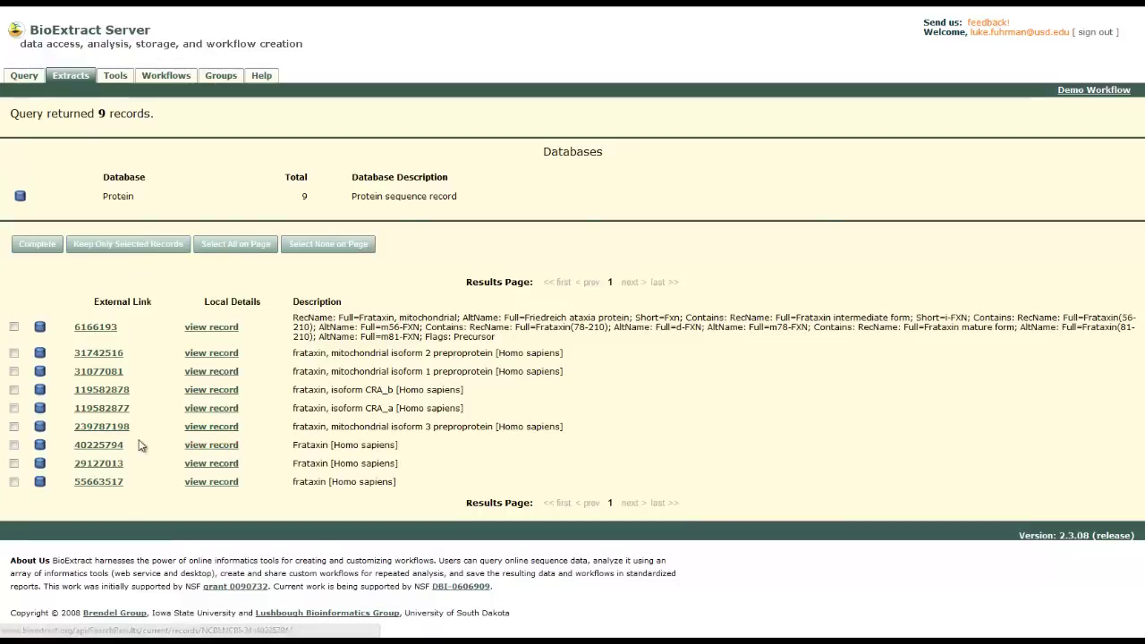
left_click(13, 446)
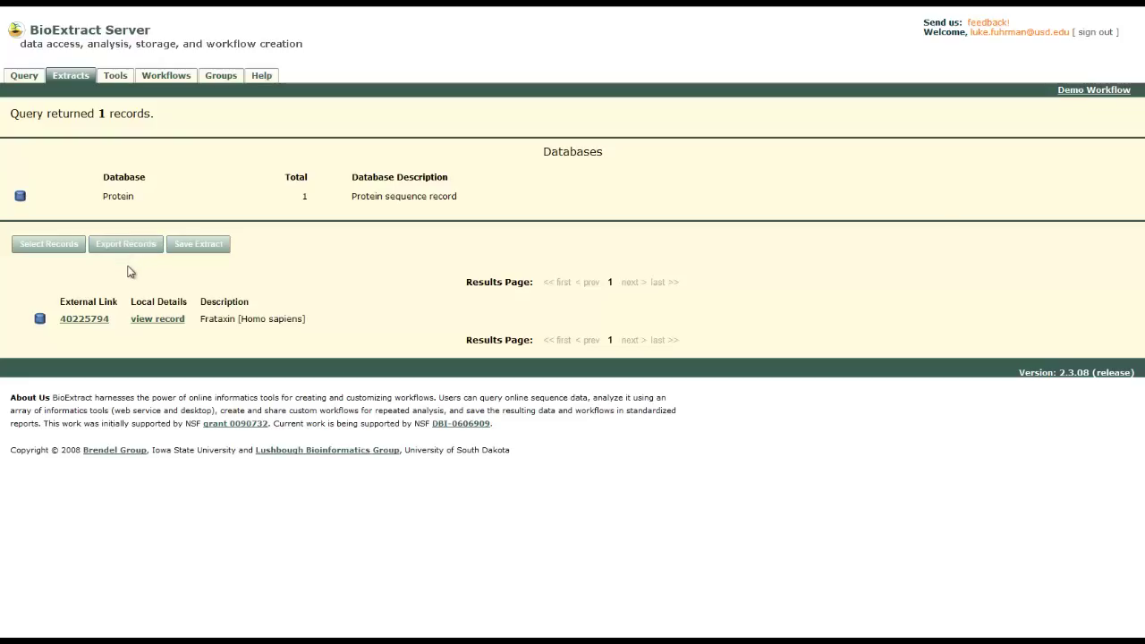
Run blastp on the frataxin record against the swissprot database
left_click(115, 77)
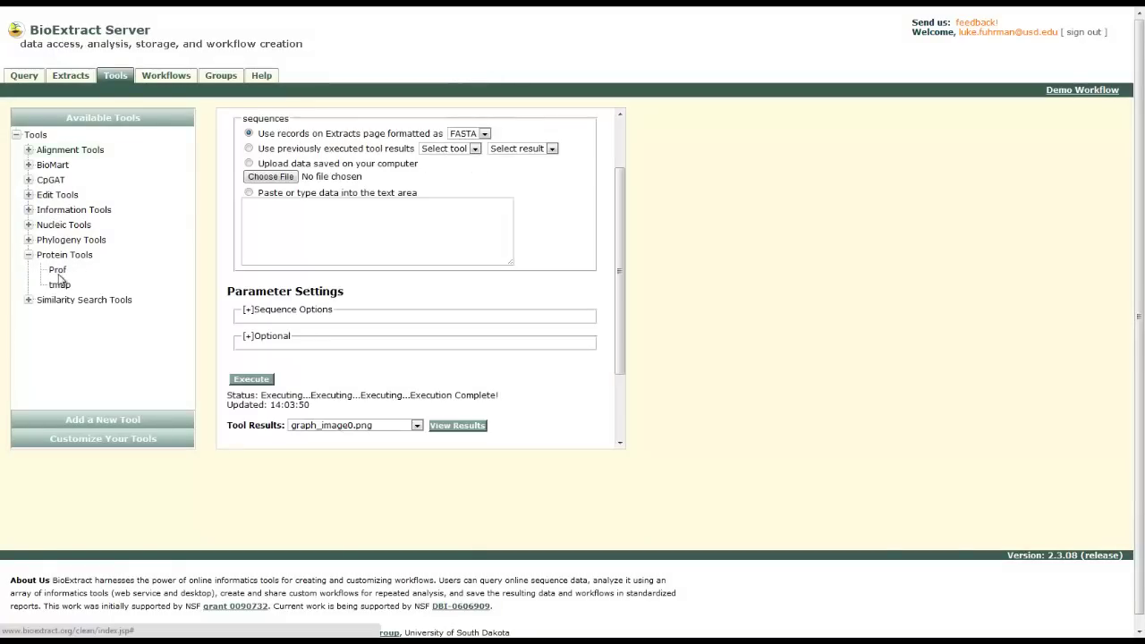
left_click(28, 300)
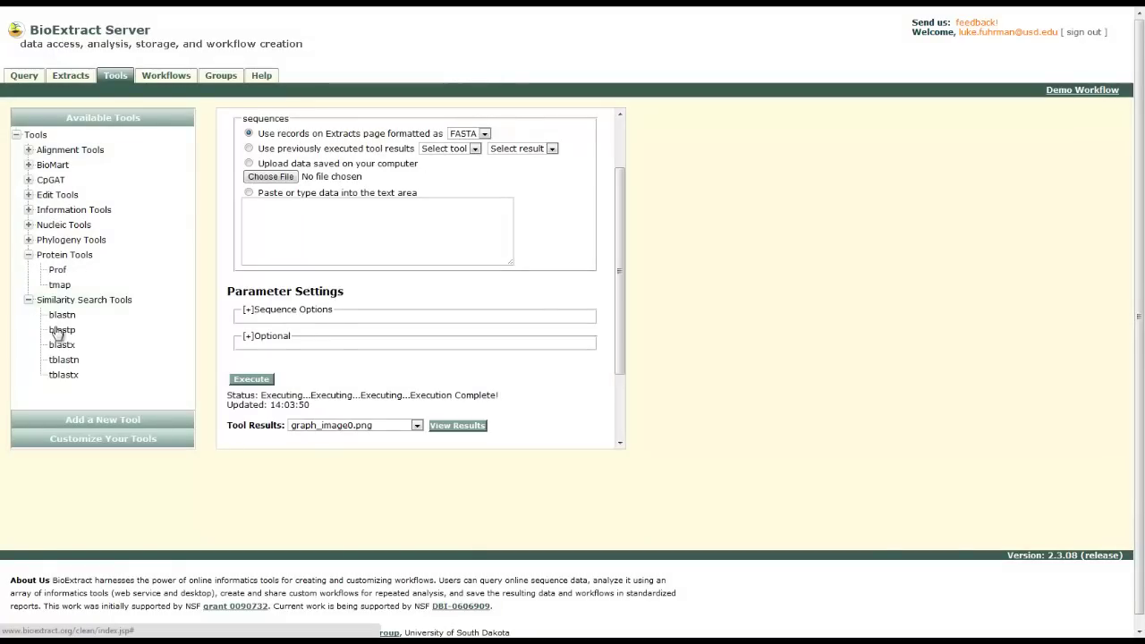
left_click(59, 330)
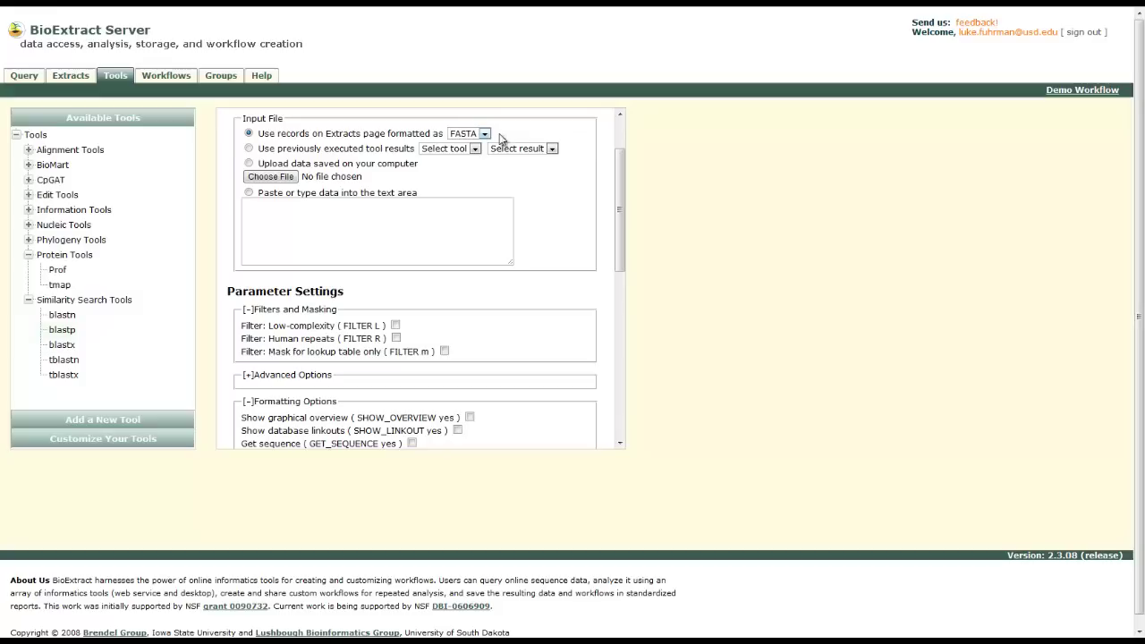
left_click_drag(618, 153, 621, 254)
left_click(502, 300)
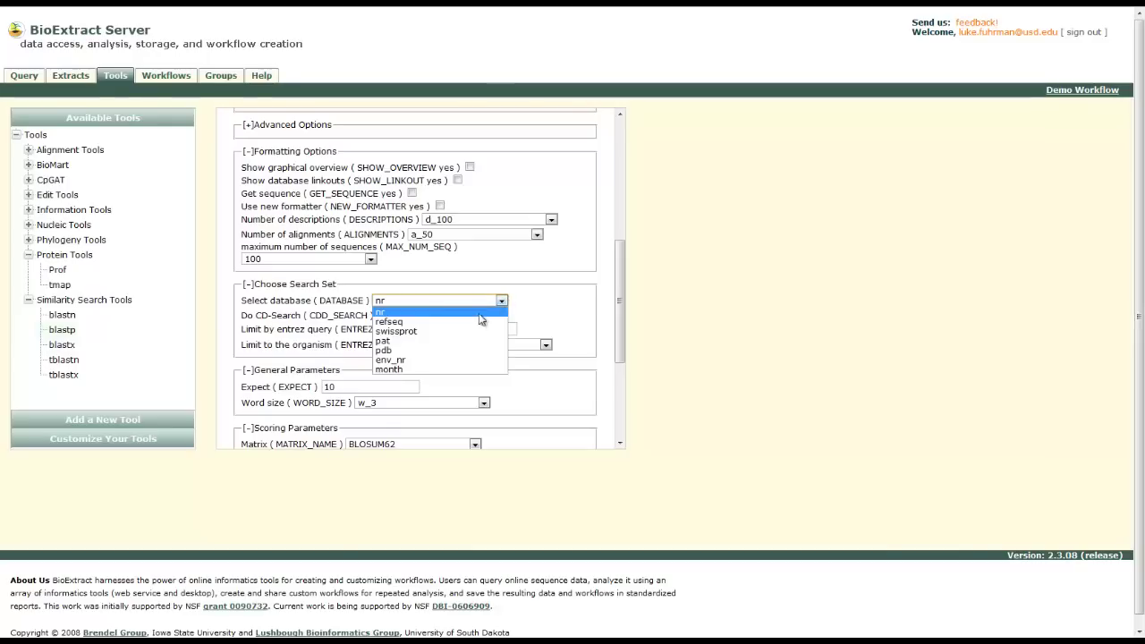
left_click(460, 332)
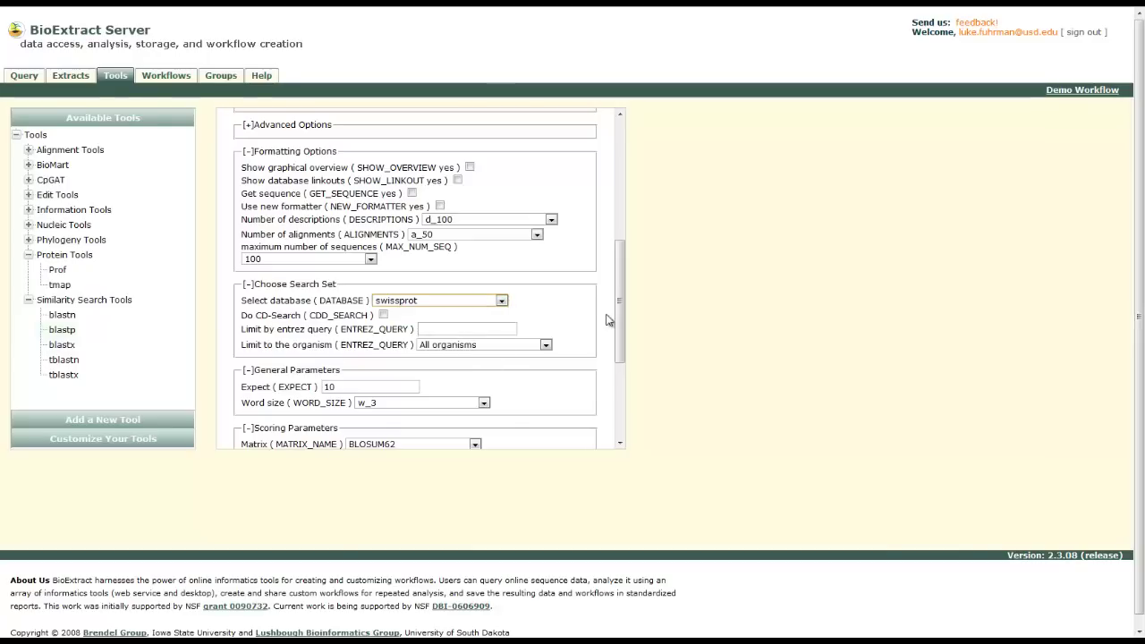
scroll(616, 309, "down", 3)
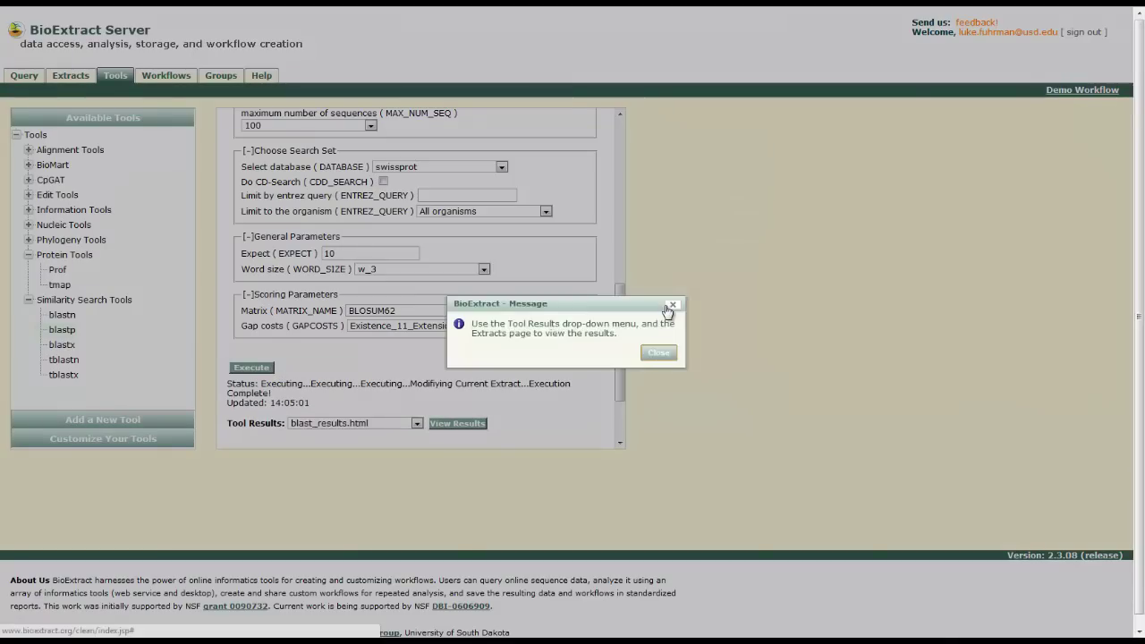
left_click(660, 354)
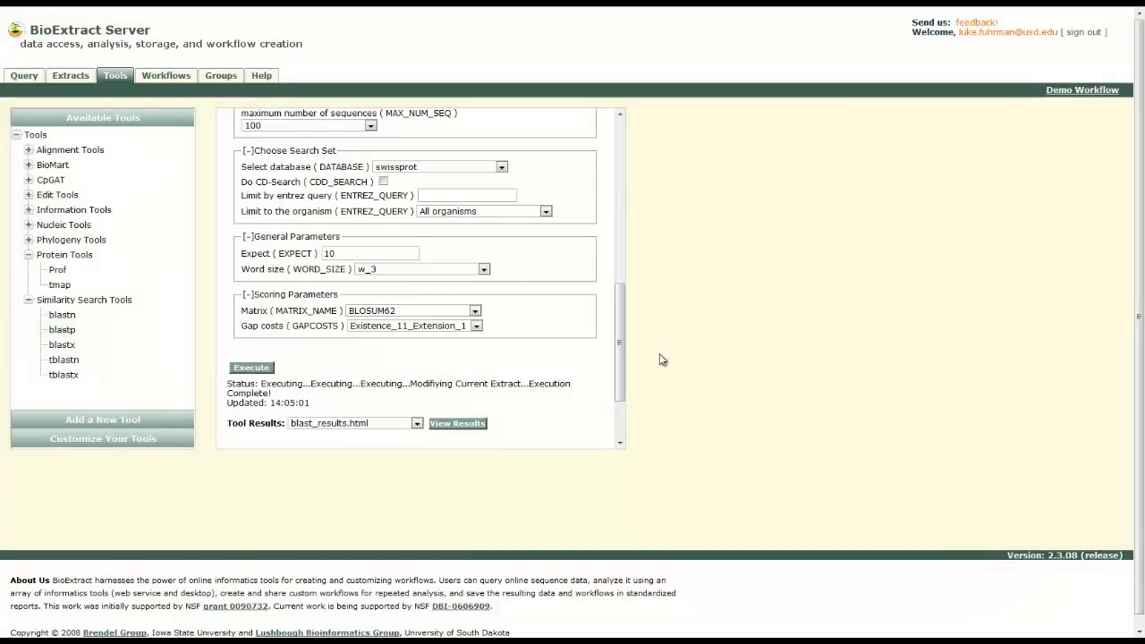
Keep only six frataxin hits: human, macaque, bovine, mouse, rat and fly
left_click(79, 81)
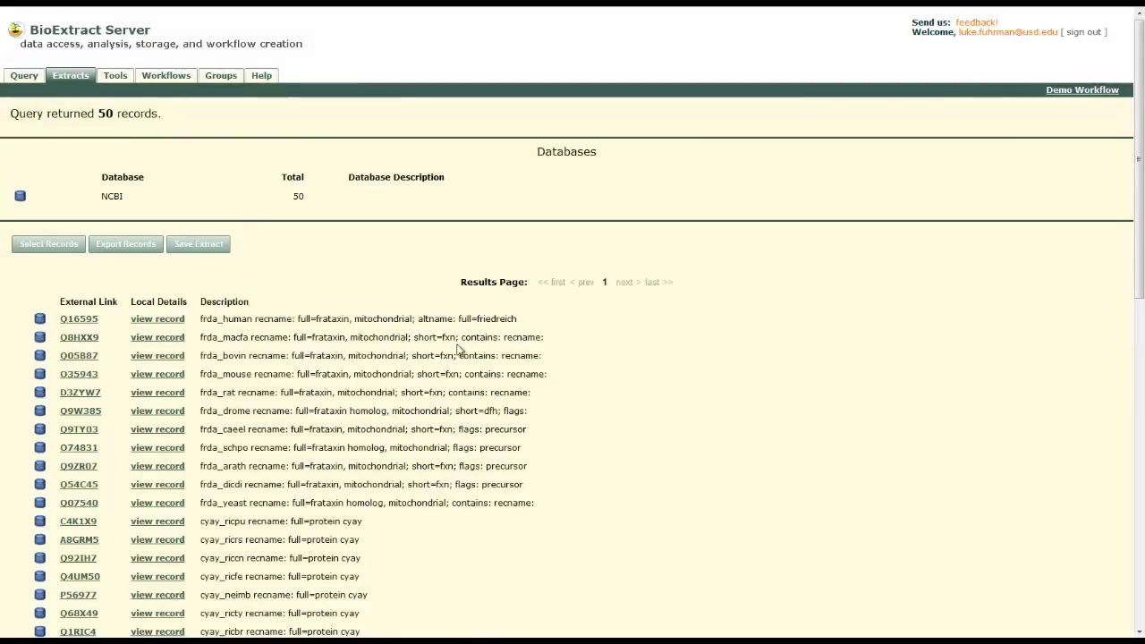
left_click_drag(1138, 250, 930, 325)
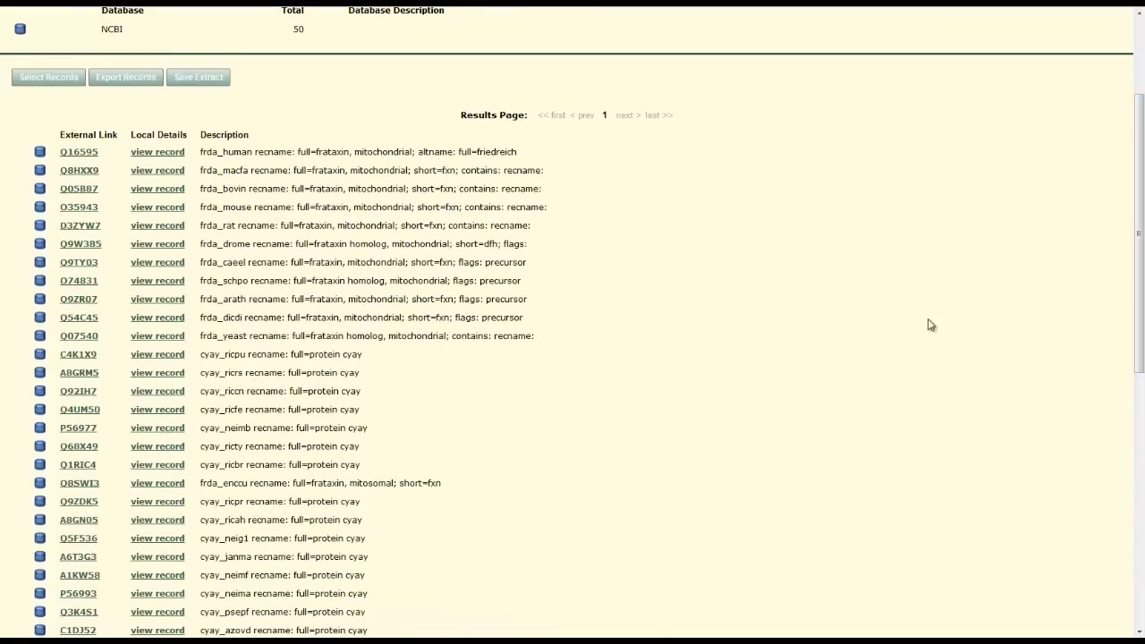
left_click(49, 78)
left_click(14, 152)
left_click(14, 170)
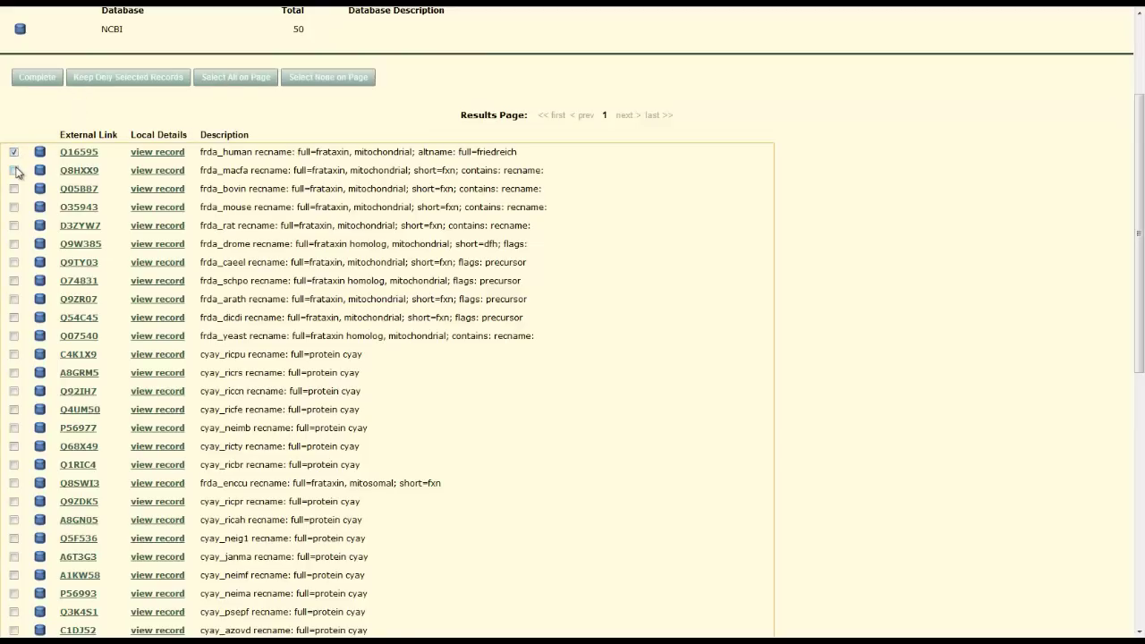
left_click(14, 189)
left_click(13, 225)
left_click(14, 244)
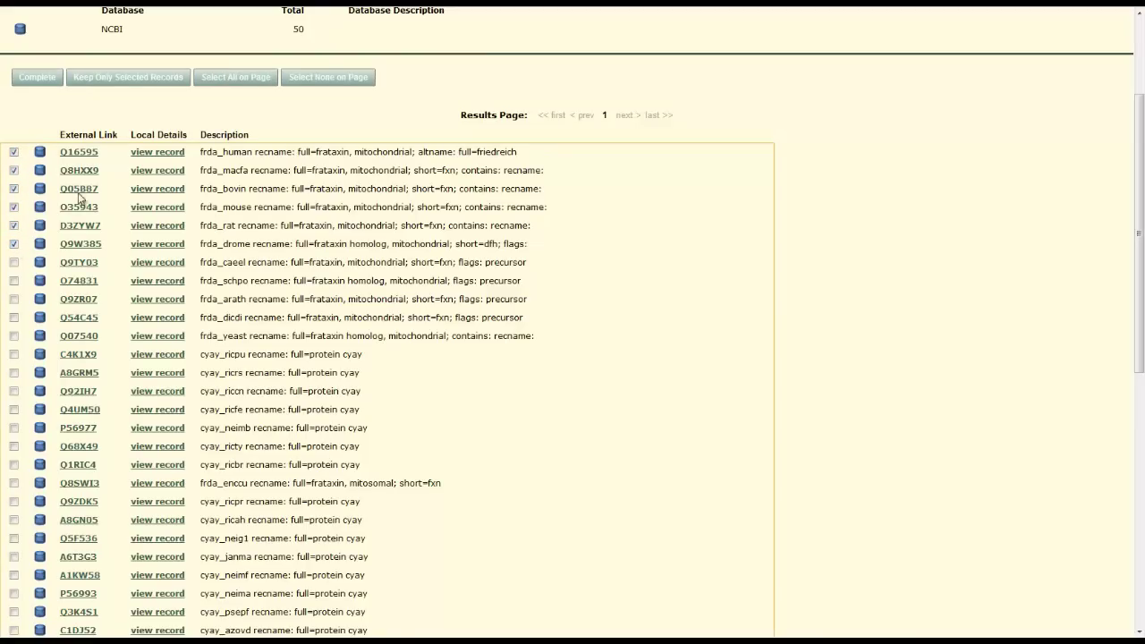
left_click(128, 78)
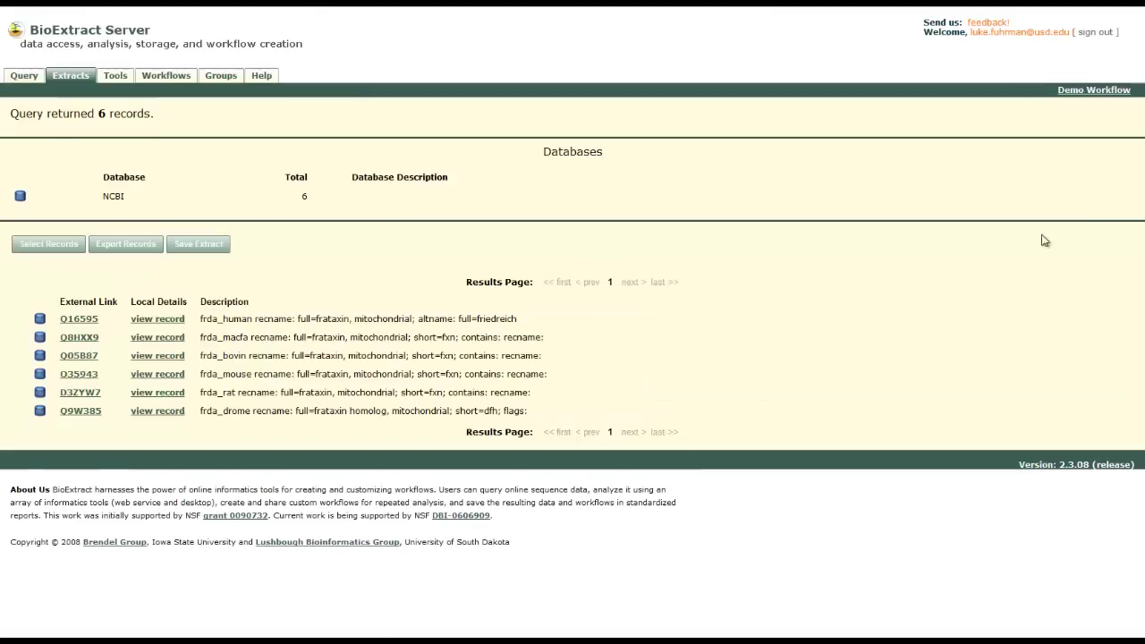
left_click(115, 77)
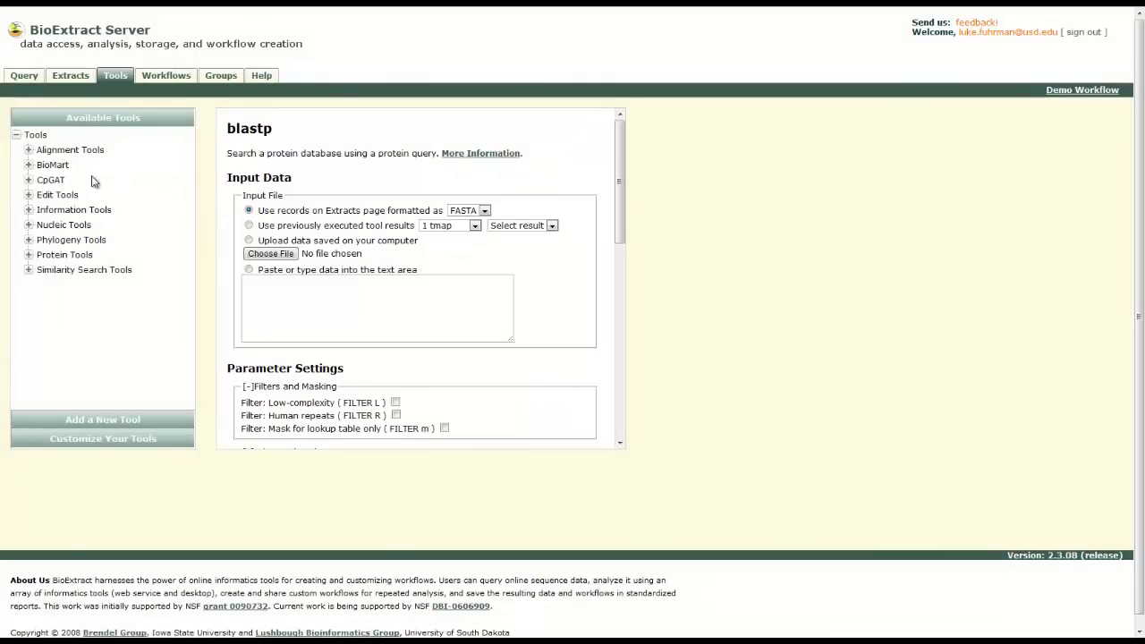
Run ClustalW2 on the kept Extracts records formatted as FASTA
left_click(29, 151)
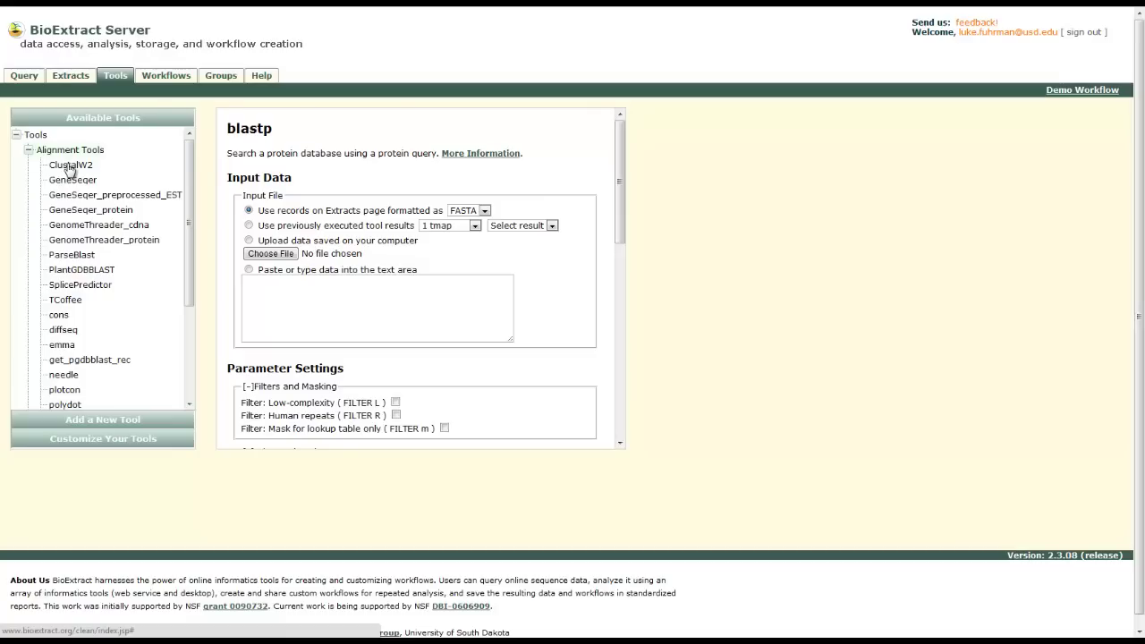
left_click(71, 166)
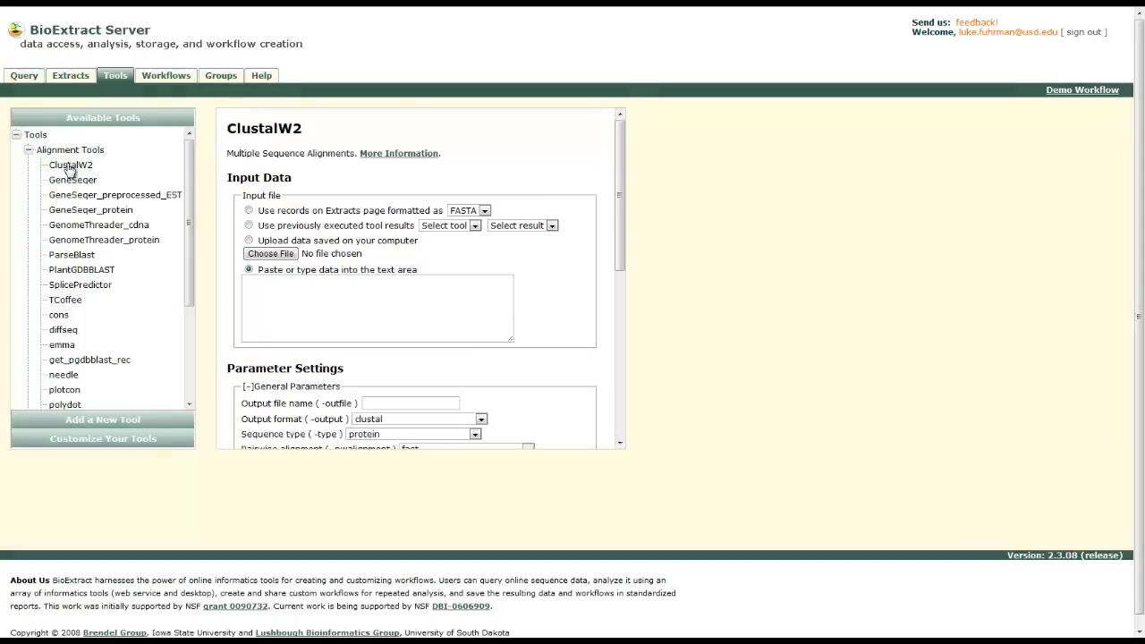
left_click(247, 211)
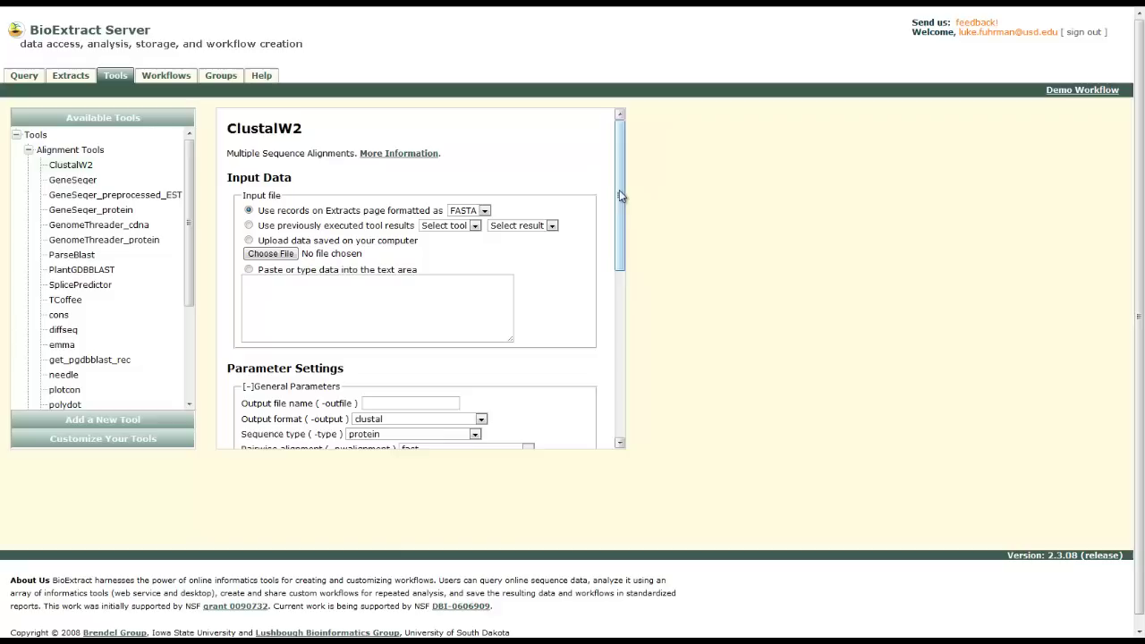
left_click_drag(621, 195, 619, 256)
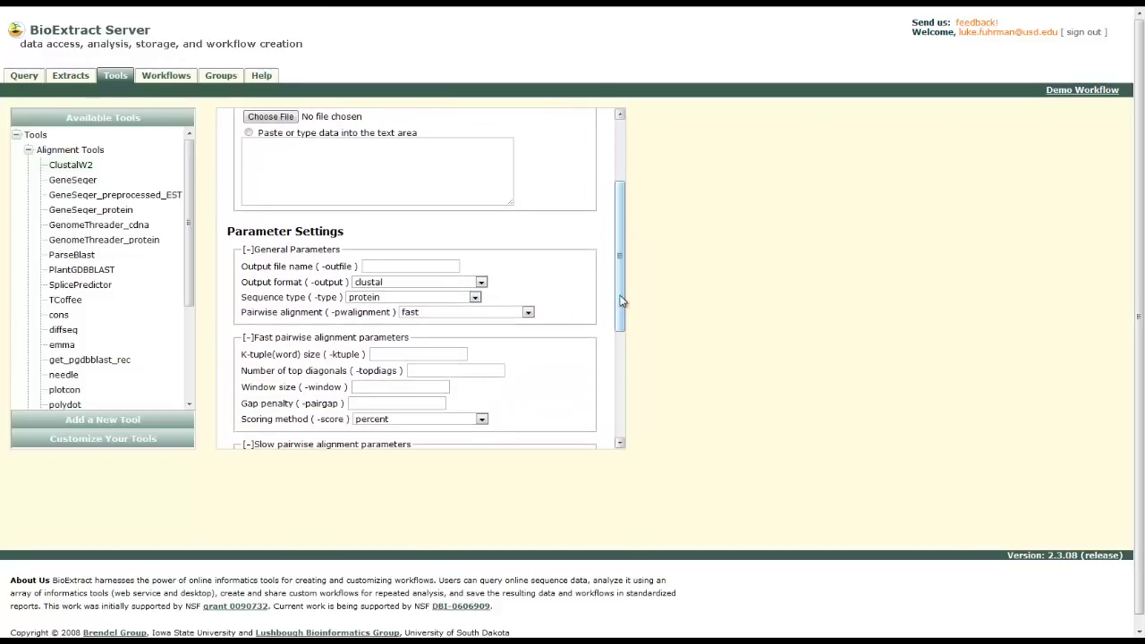
left_click_drag(621, 299, 622, 387)
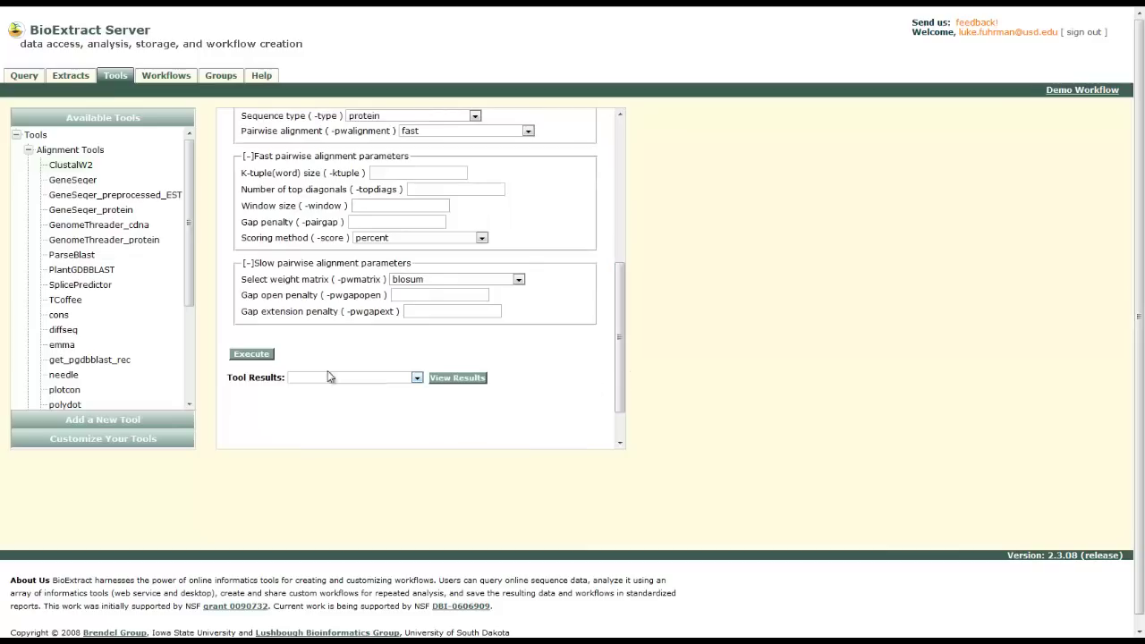
left_click(268, 356)
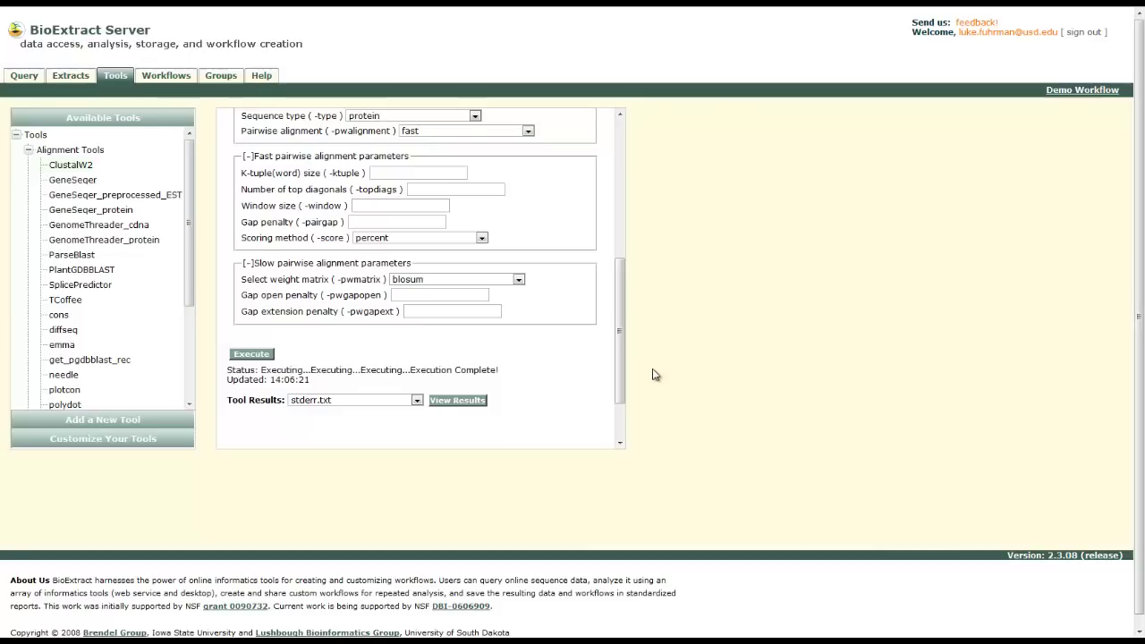
View the ClustalW2 .aln alignment result file, then close the viewer
left_click(454, 401)
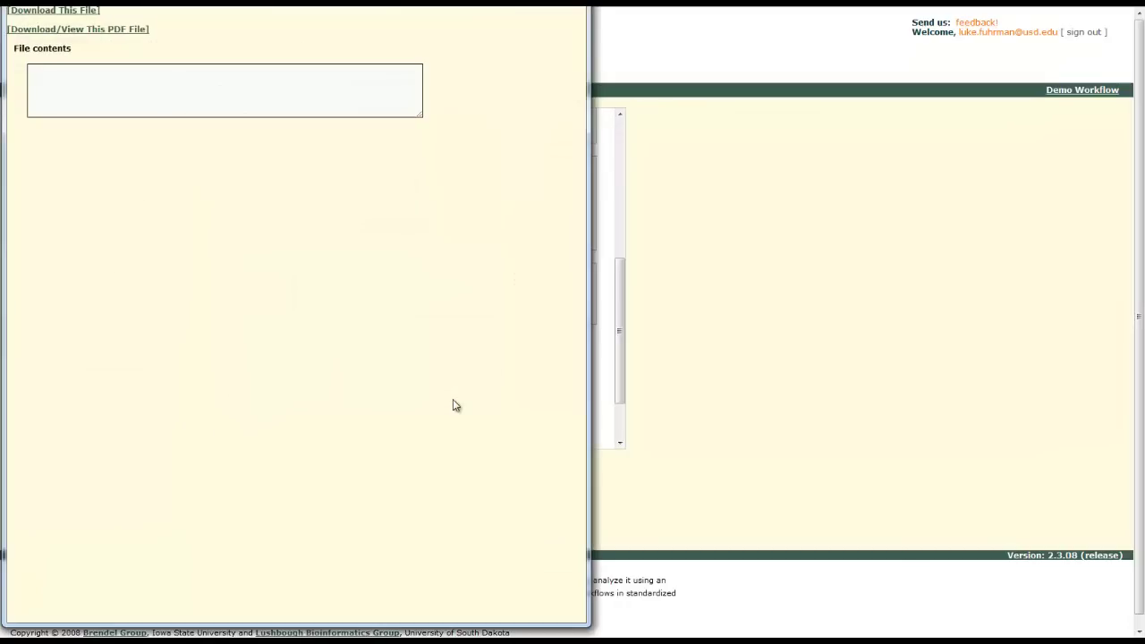
key("alt+F4")
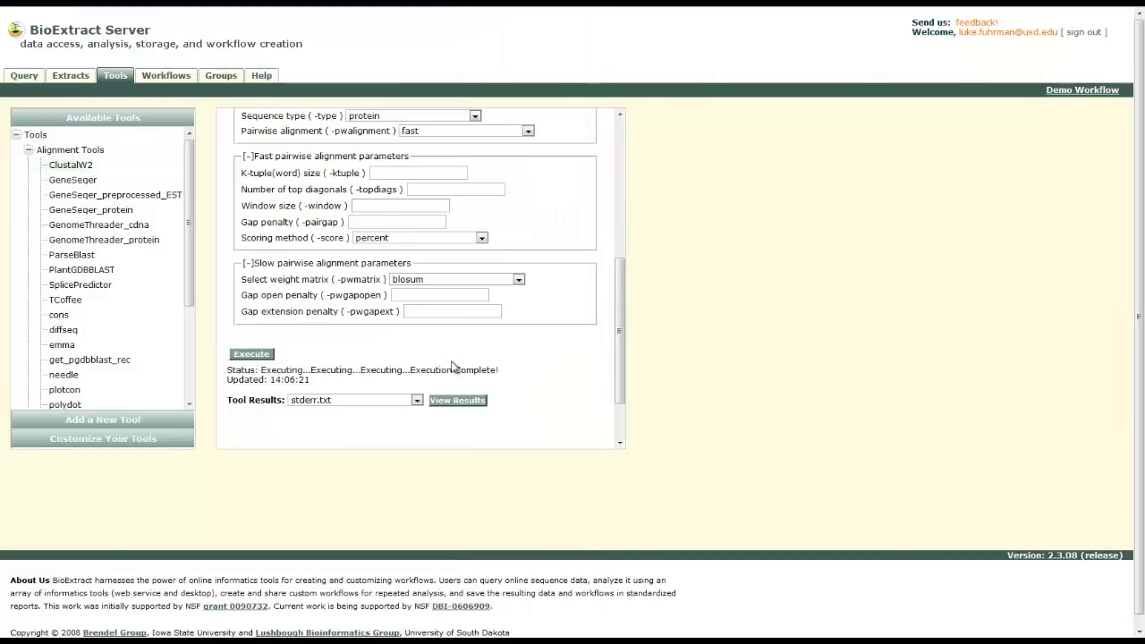
left_click(417, 400)
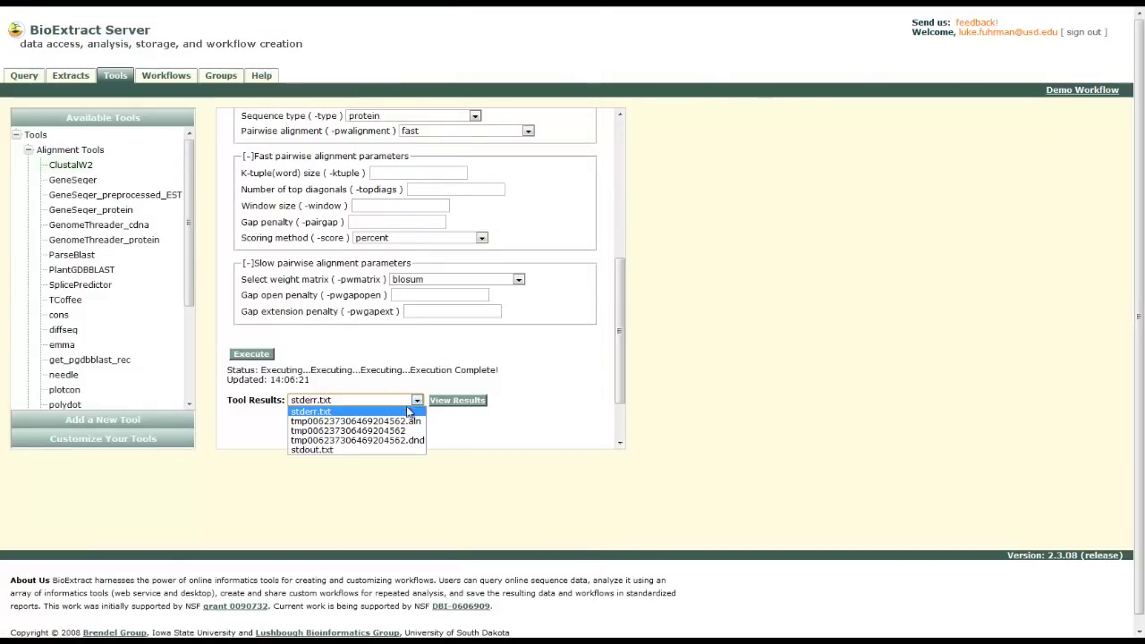
left_click(356, 421)
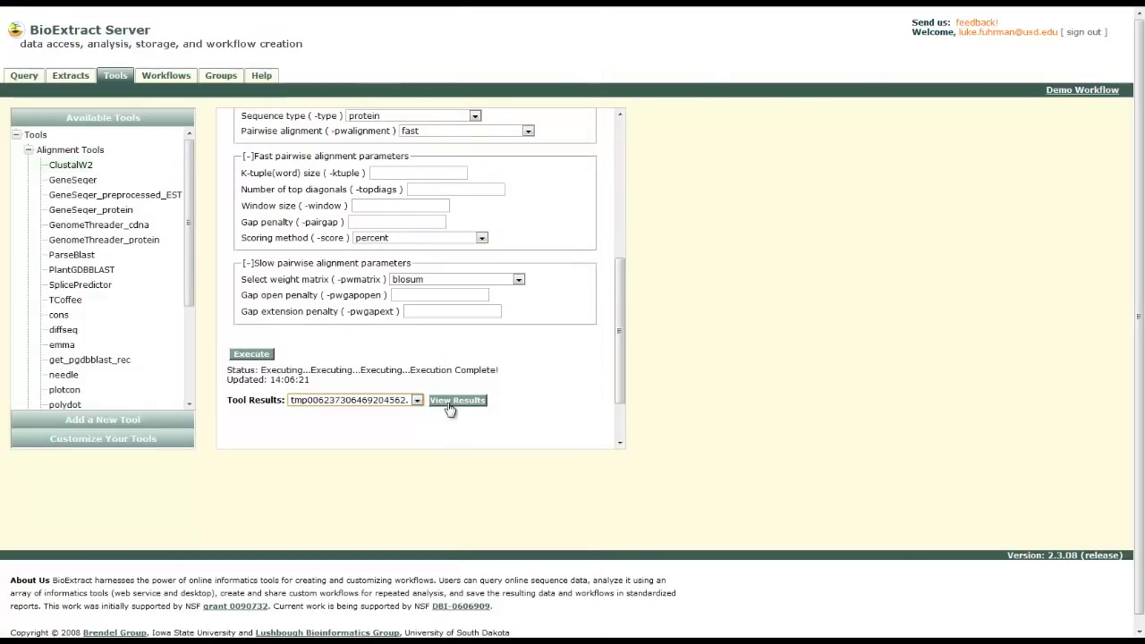
left_click(457, 400)
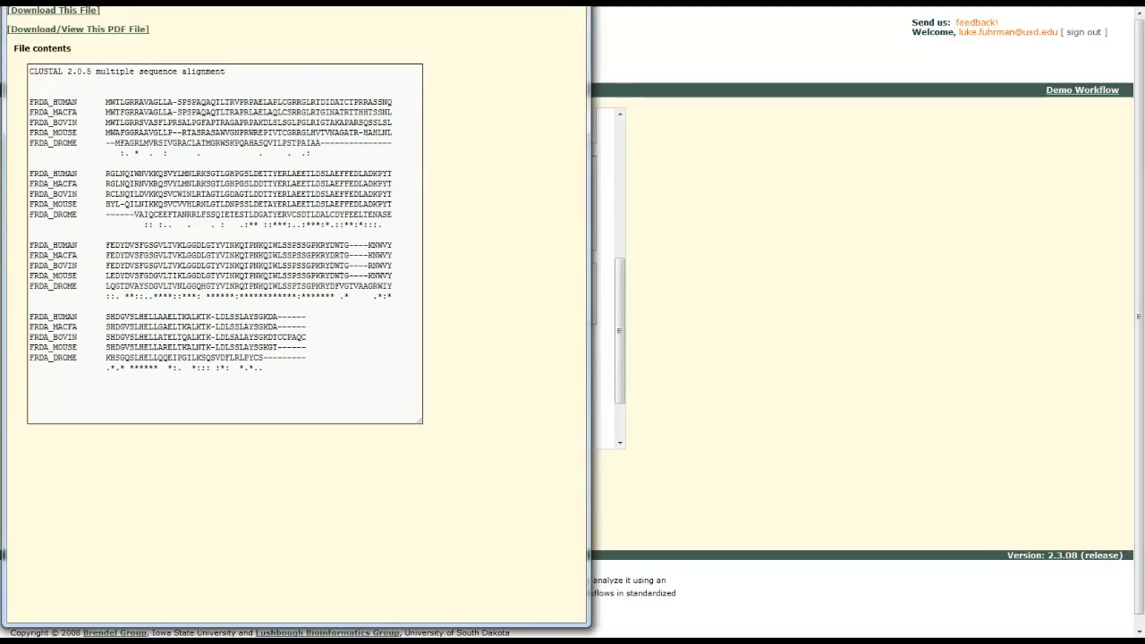
key("alt+F4")
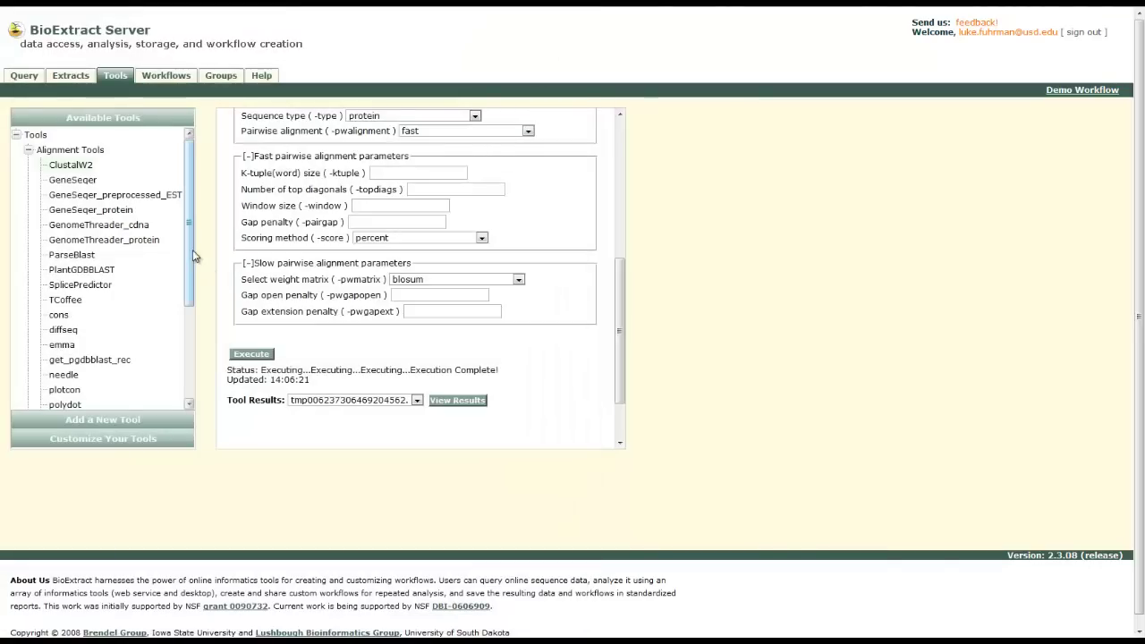
Save the current work as a new workflow named 'BioExtract Practice' and dismiss the confirmation
left_click(181, 83)
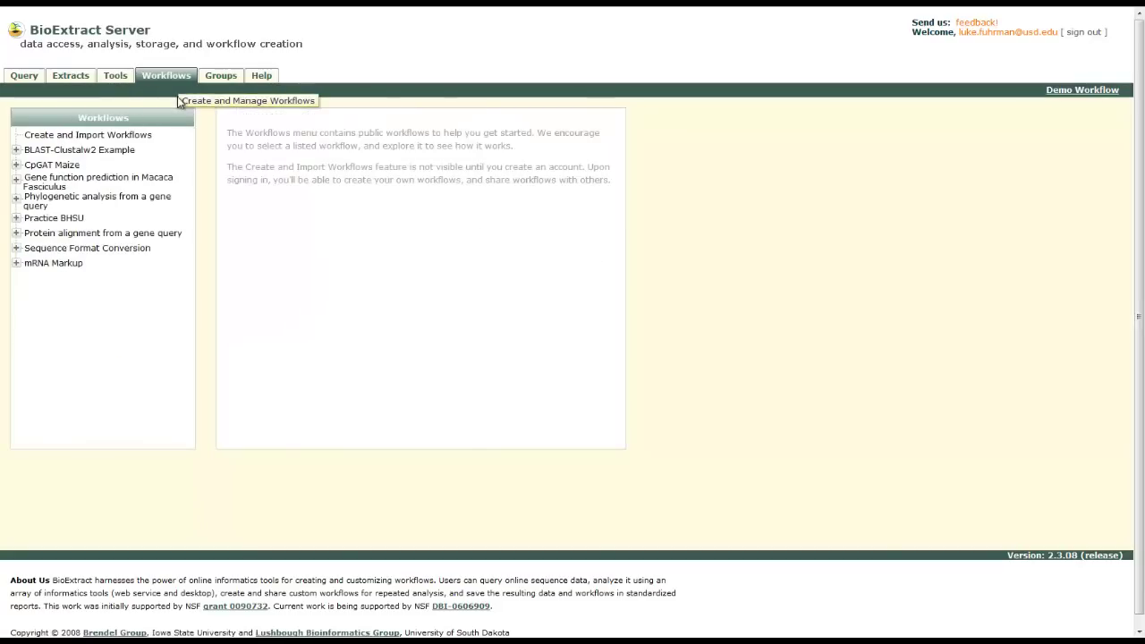
left_click(146, 141)
left_click(500, 223)
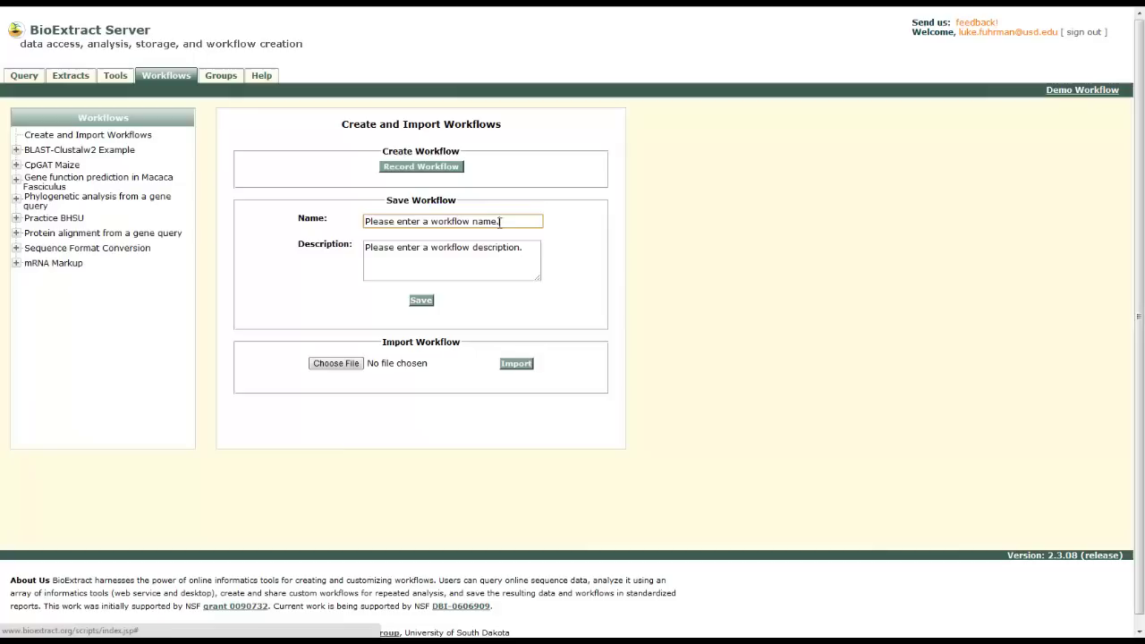
left_click_drag(499, 224, 353, 223)
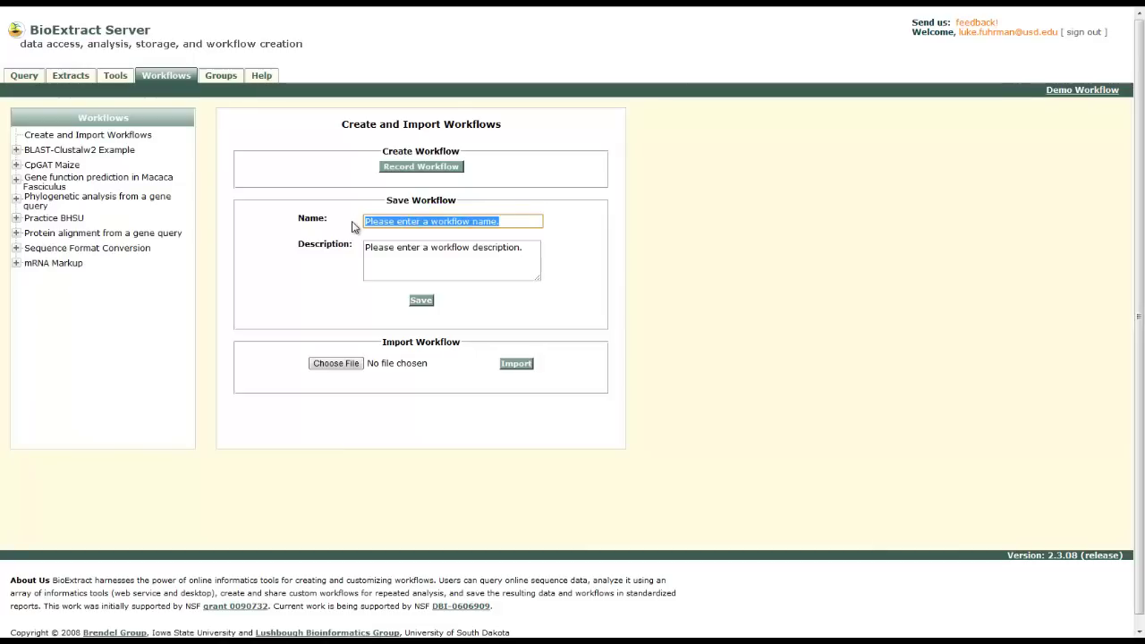
type("Bio")
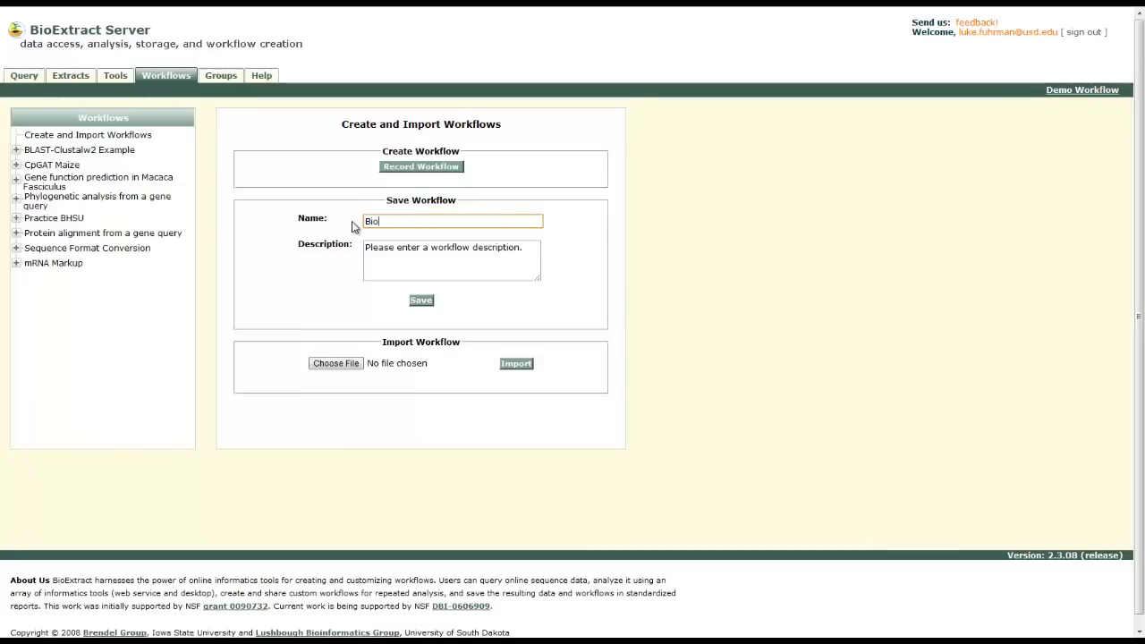
type("Extract Practive")
key("BackSpace")
key("BackSpace")
type("ce")
left_click(422, 301)
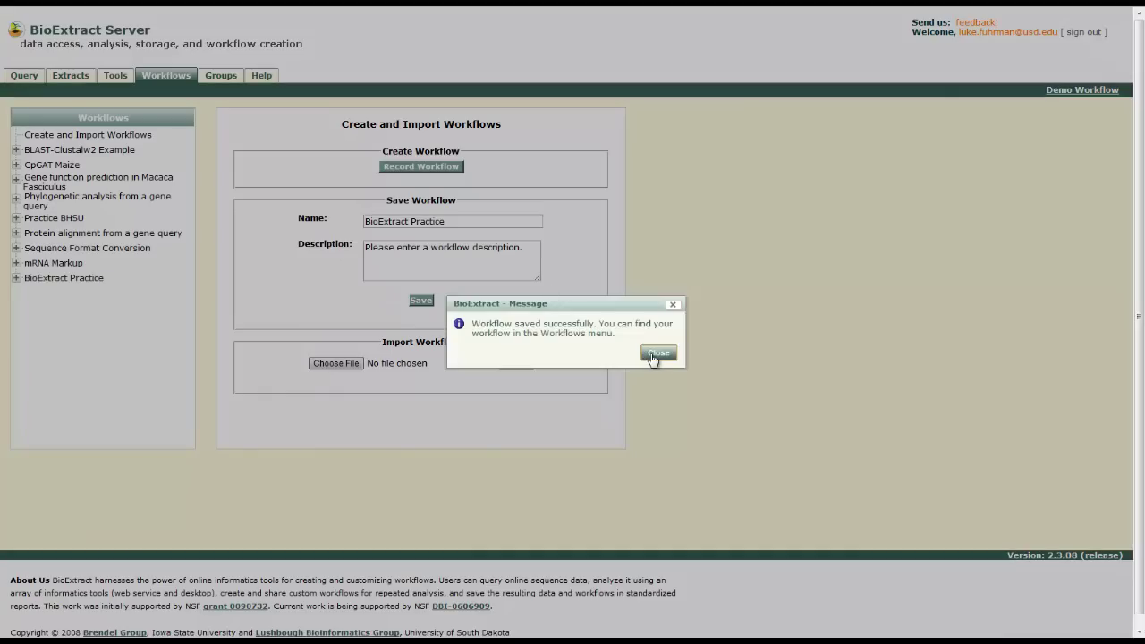
left_click(657, 354)
Expand 'BioExtract Practice' in the Workflows sidebar to show its query, tmap, blastp and ClustalW2 steps
left_click(45, 279)
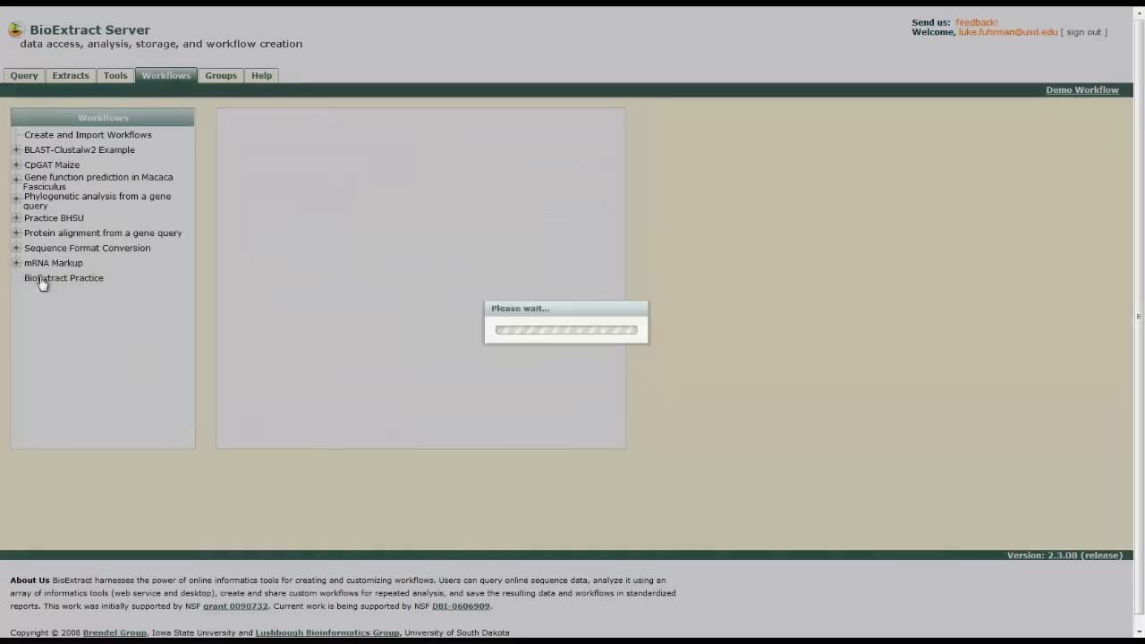